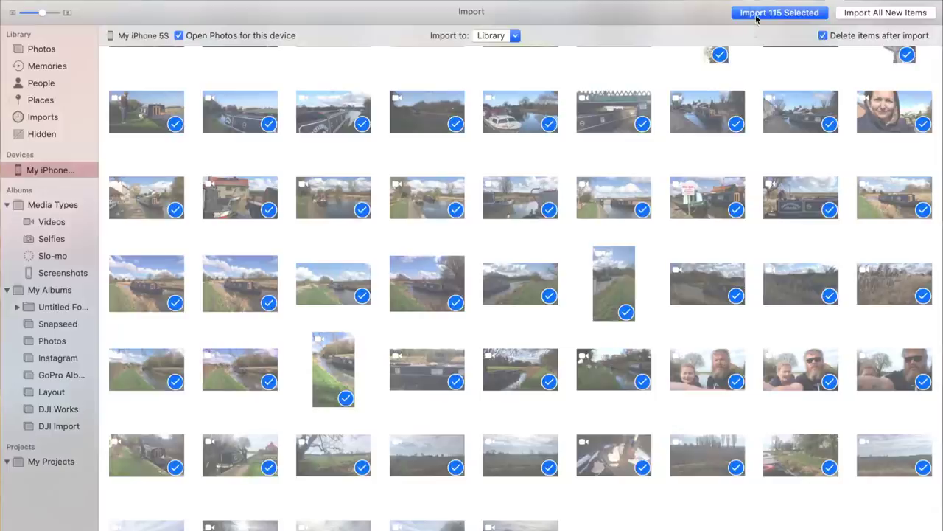
Import the 115 selected iPhone photos and videos into the Photos Library
left_click(779, 13)
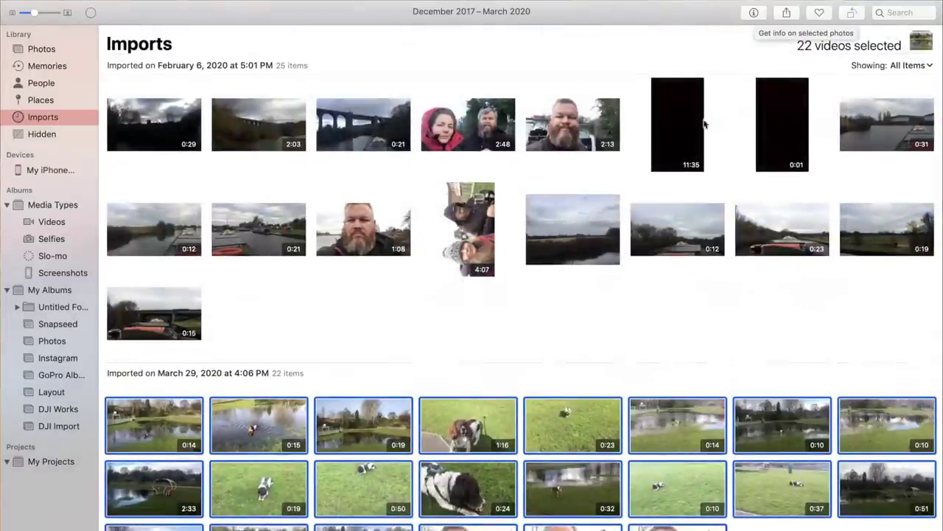
scroll(699, 143, "down", 3)
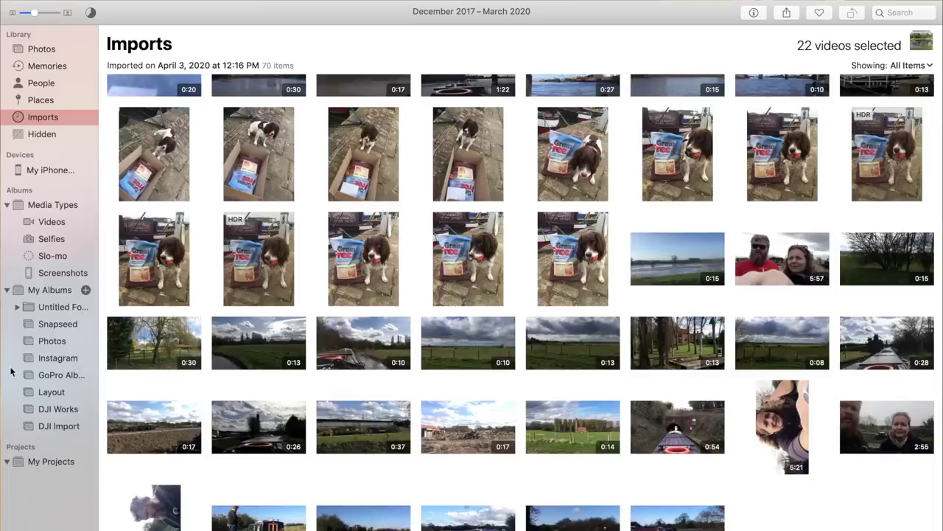
Switch to Finder and browse the WHODUNNO drive to the 2020 folder inside FOOTAGE
key("super+Tab")
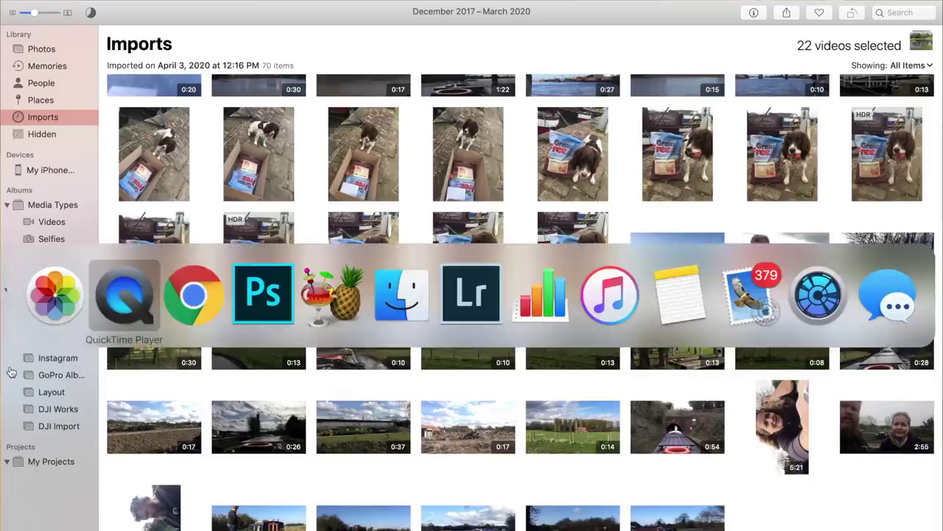
key("super+Tab")
key("super+Tab")
key("super+Tab")
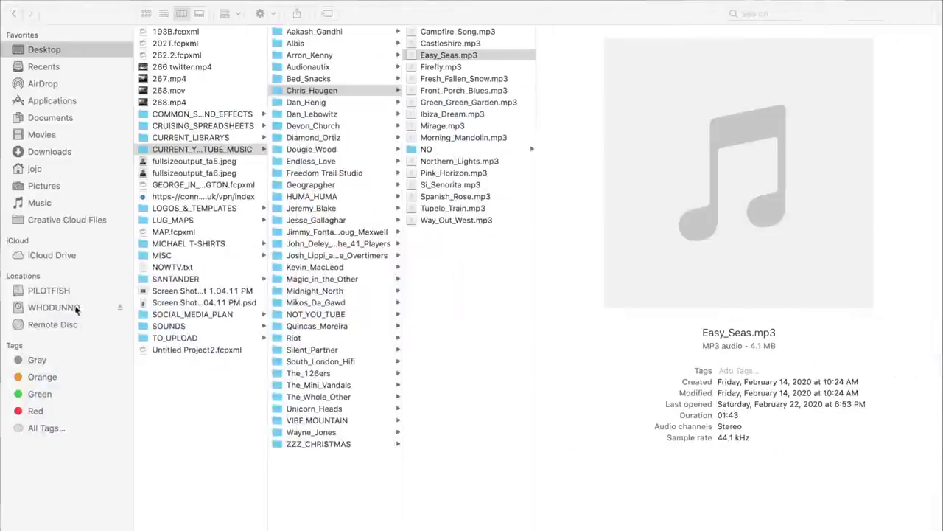
left_click(53, 307)
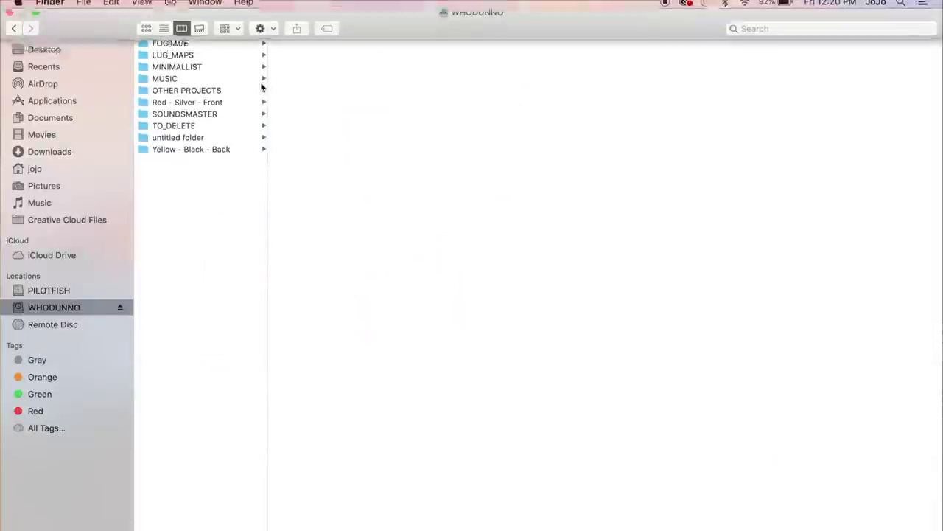
left_click(178, 46)
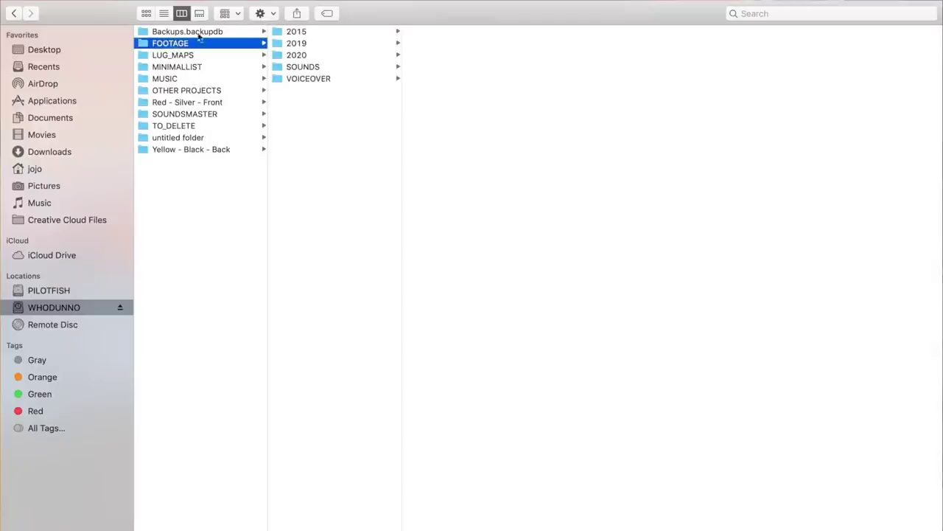
left_click(308, 57)
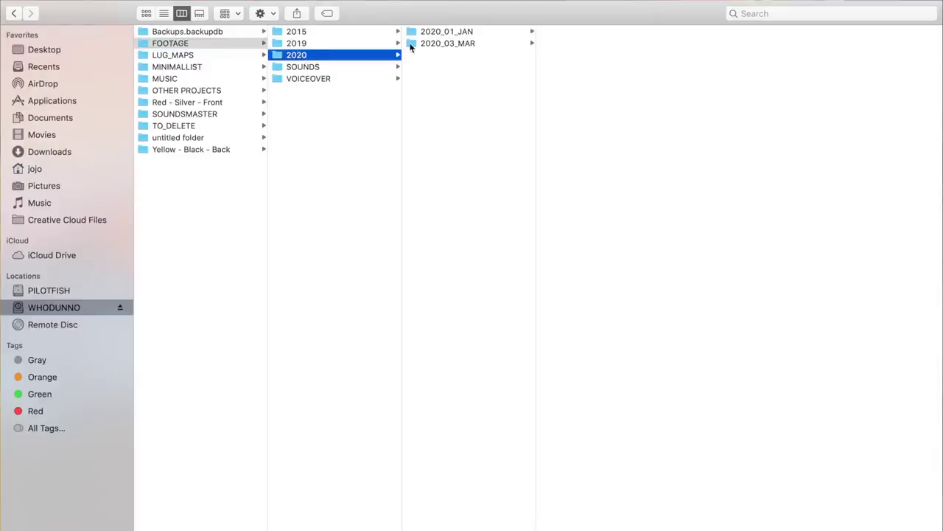
Examine the folder structure of 2020_01_JAN_07 within 2020_01_JAN, including its MOVIES and SOUNDS folders and STE-091.wav
left_click(472, 33)
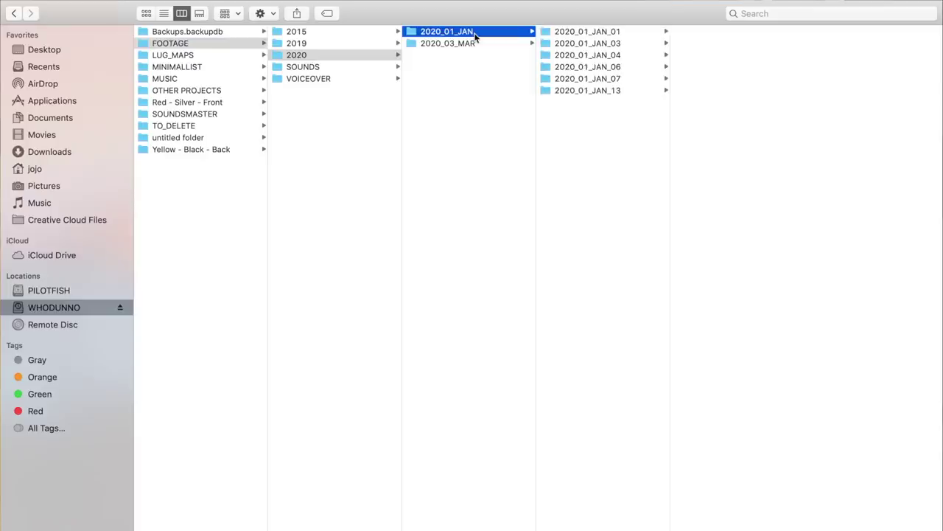
left_click(603, 79)
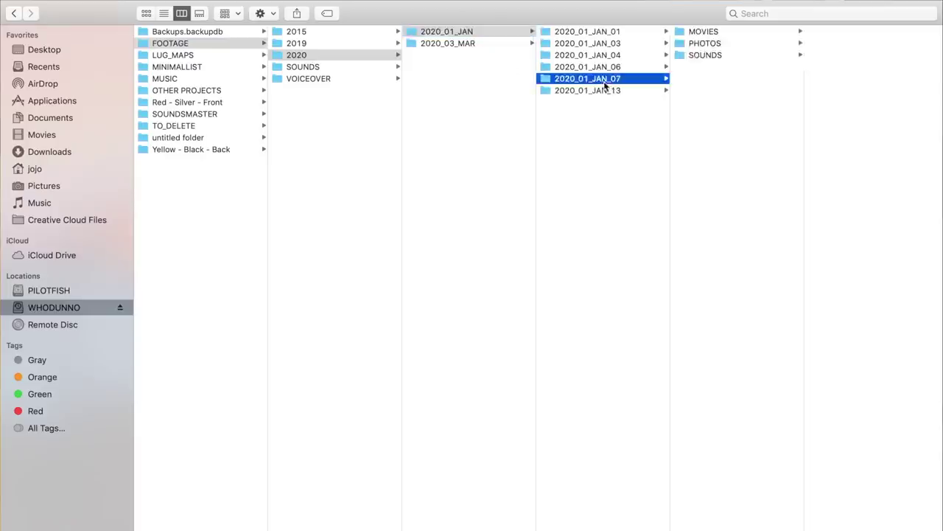
left_click(709, 30)
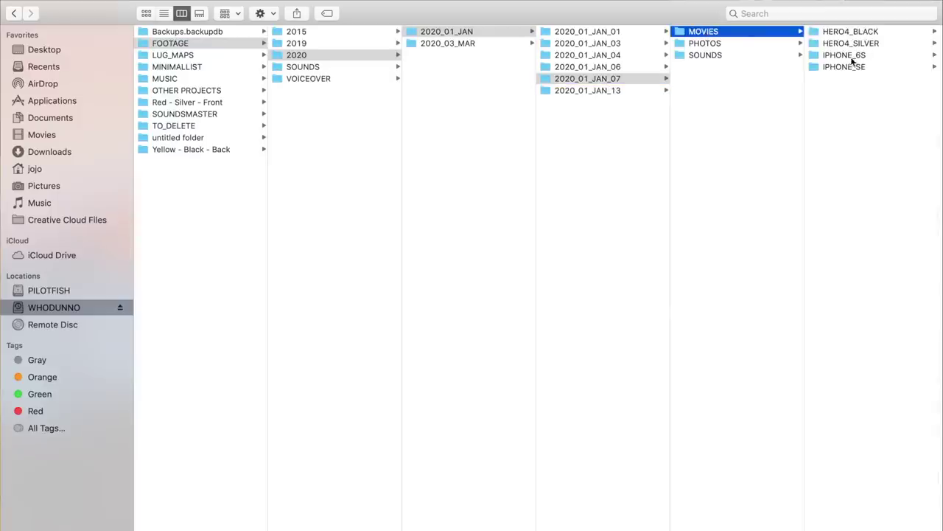
left_click(708, 56)
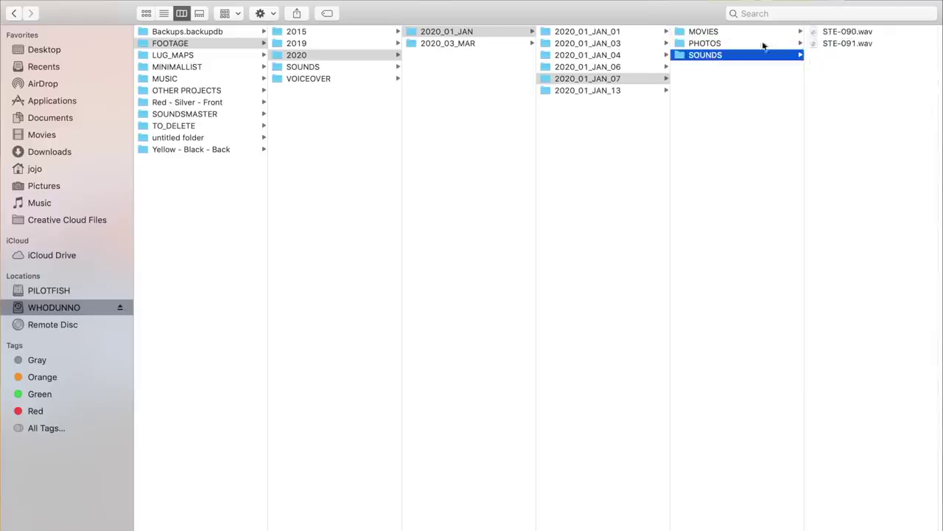
left_click(845, 43)
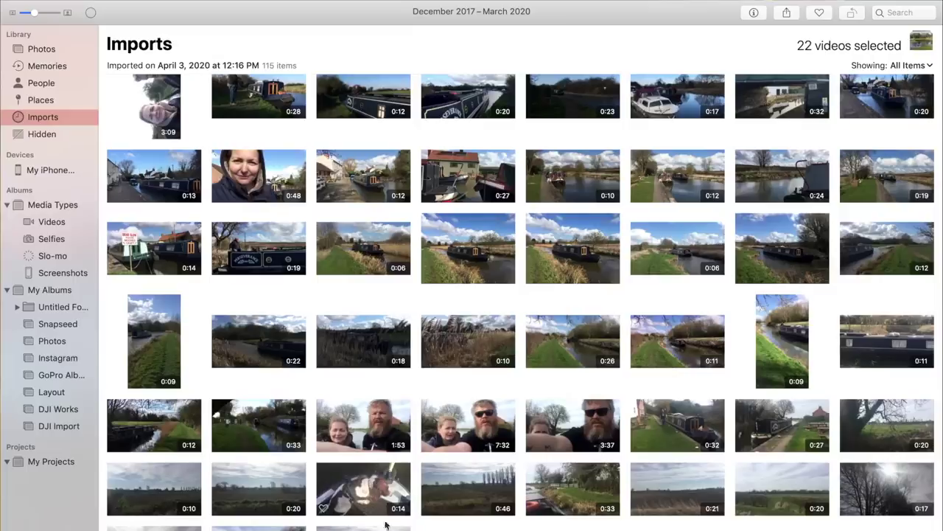
In Photos, select all items imported on April 3, 2020 at 12:16 PM and run the Import To WHODUNNO service on them
scroll(516, 295, "up", 10)
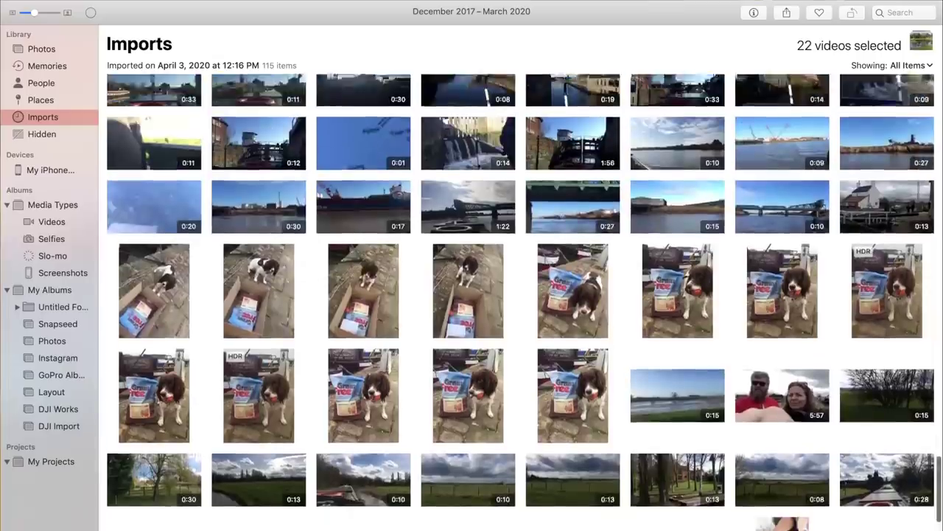
scroll(143, 154, "up", 10)
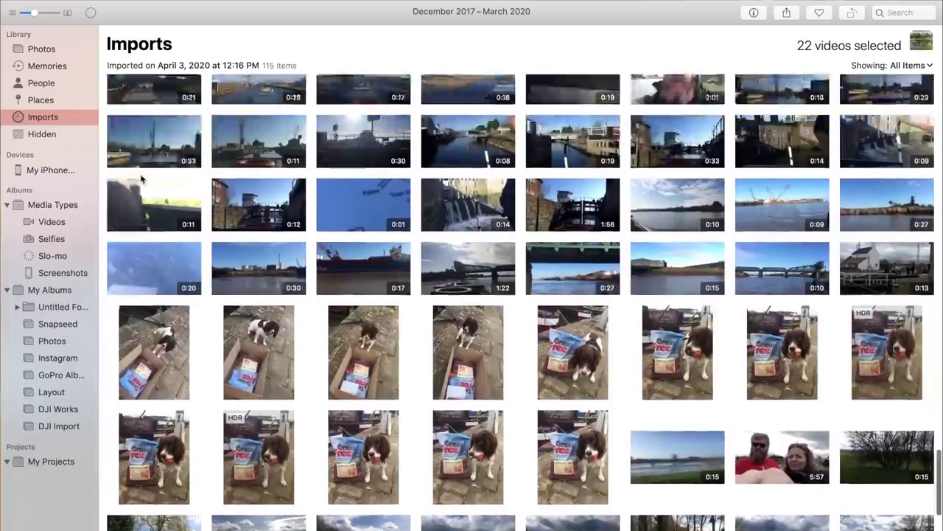
scroll(119, 391, "down", 4)
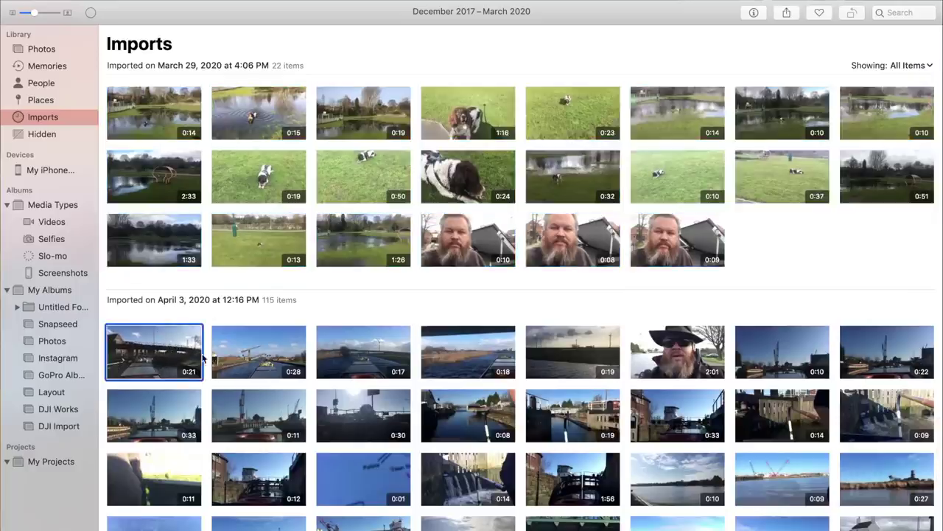
scroll(206, 331, "down", 15)
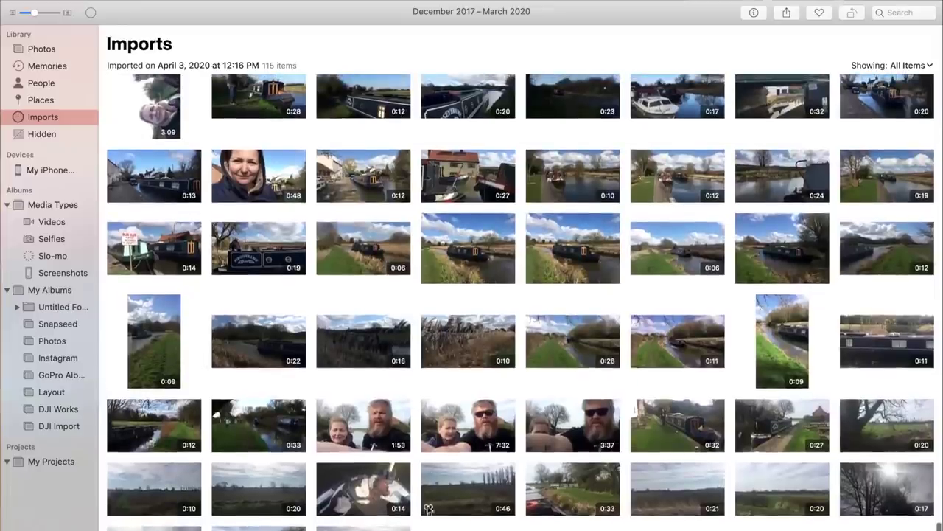
key("super+a")
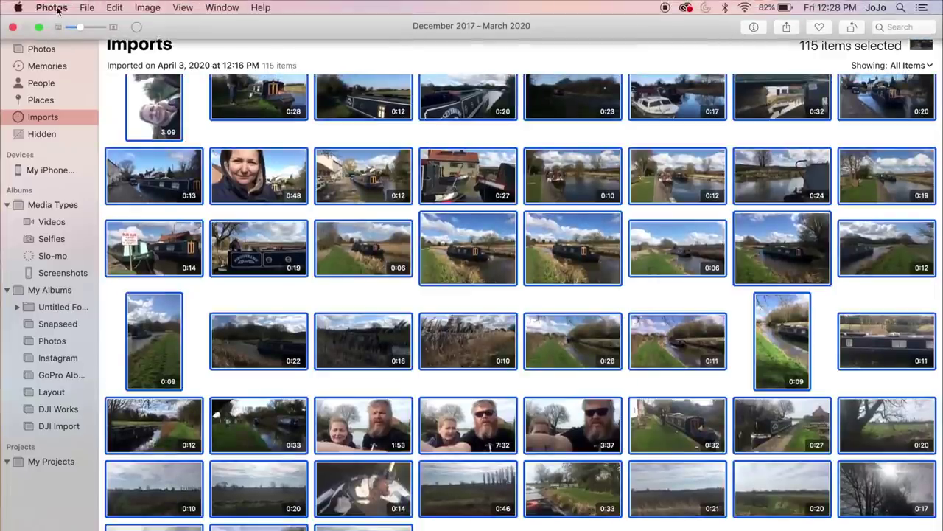
left_click(51, 8)
mouse_move(122, 64)
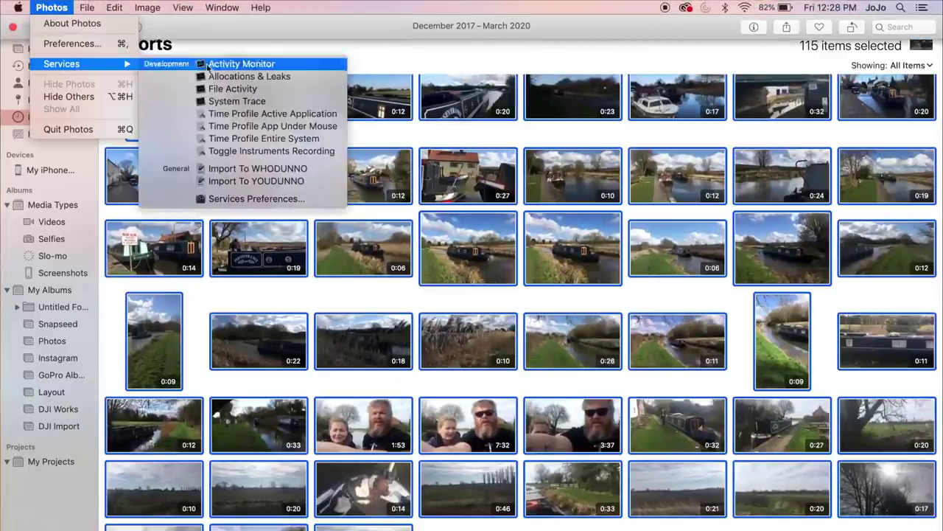
left_click(247, 169)
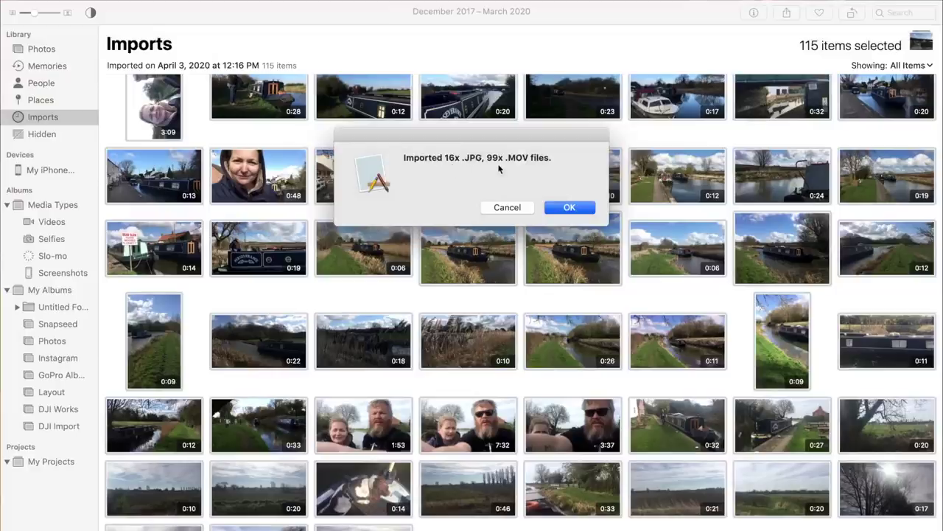
left_click(567, 208)
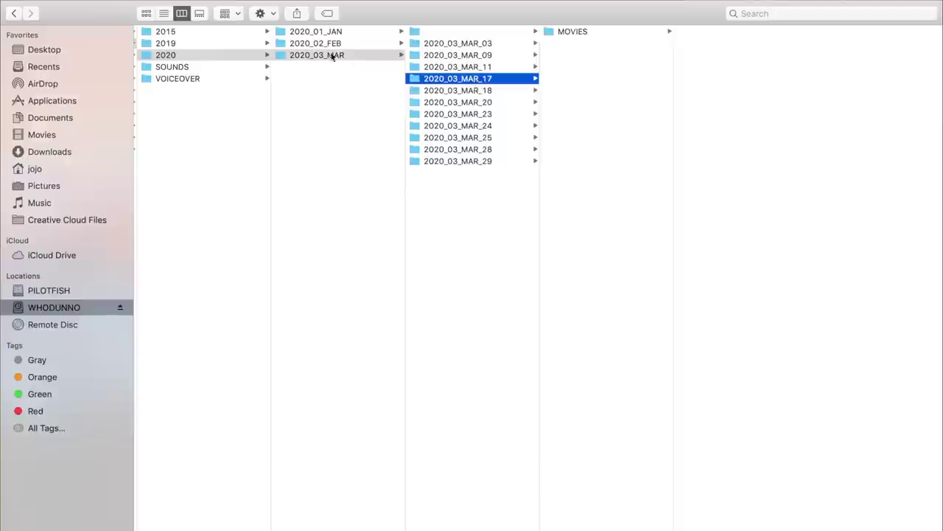
In Finder, check the 2020_02_FEB and 2020_03_MAR folders, opening the 2020_03_MAR_24 movies from IPHONE_SE
left_click(331, 43)
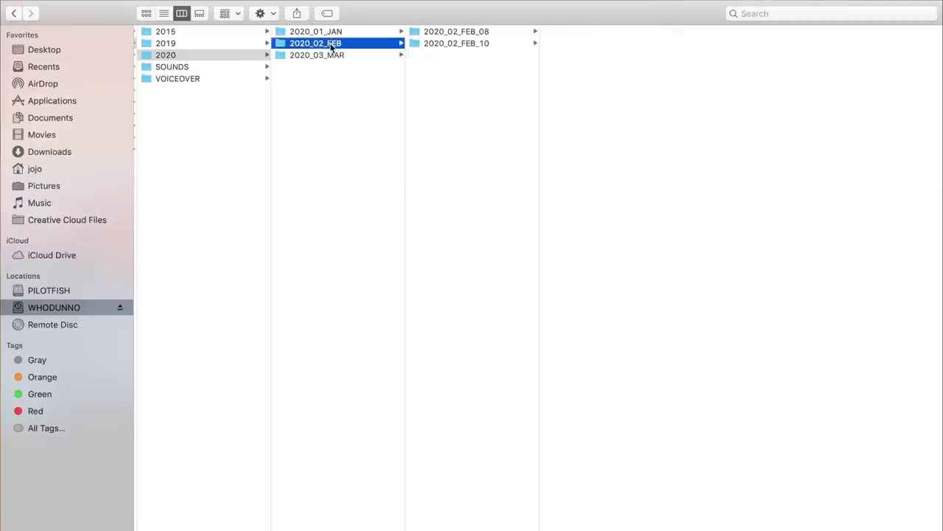
left_click(332, 54)
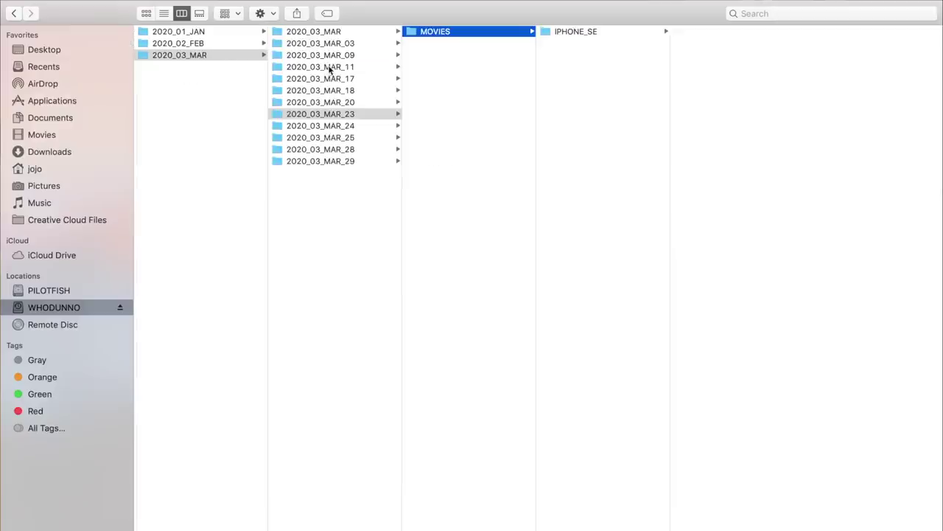
left_click(333, 79)
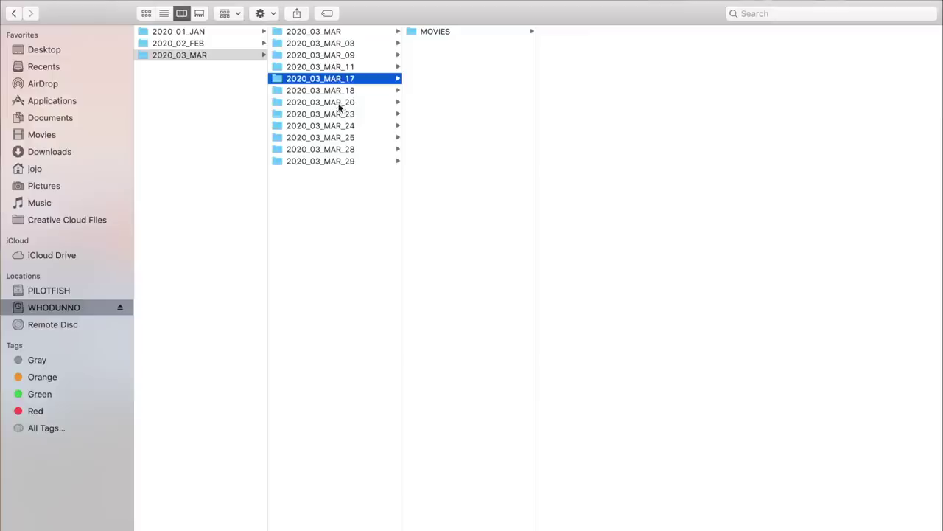
left_click(343, 128)
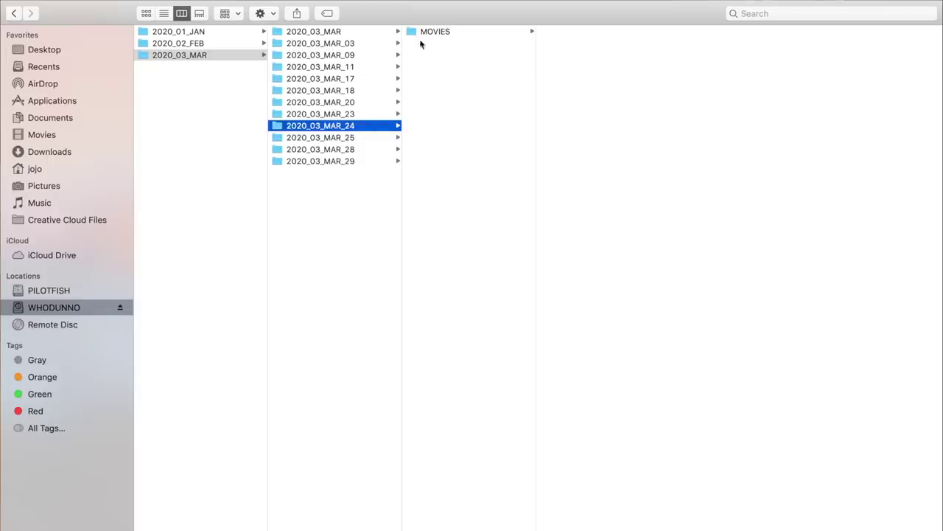
left_click(444, 31)
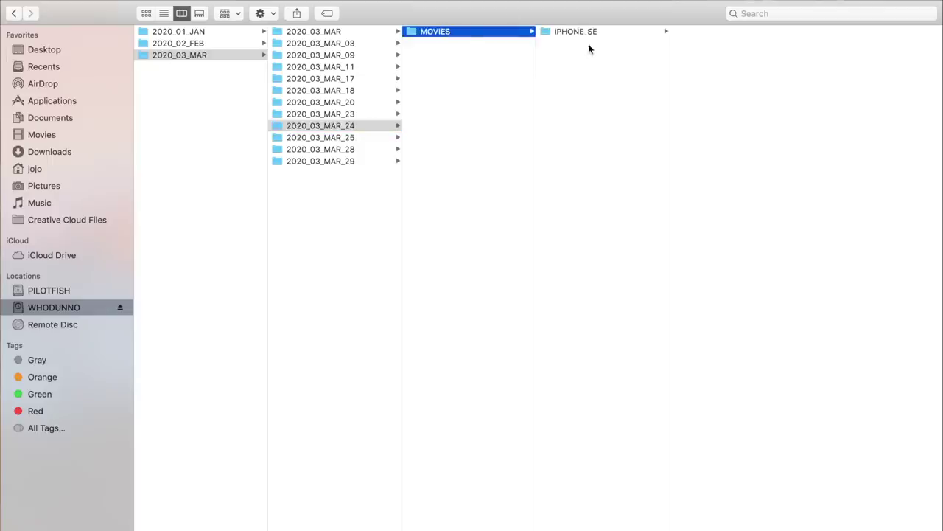
left_click(588, 35)
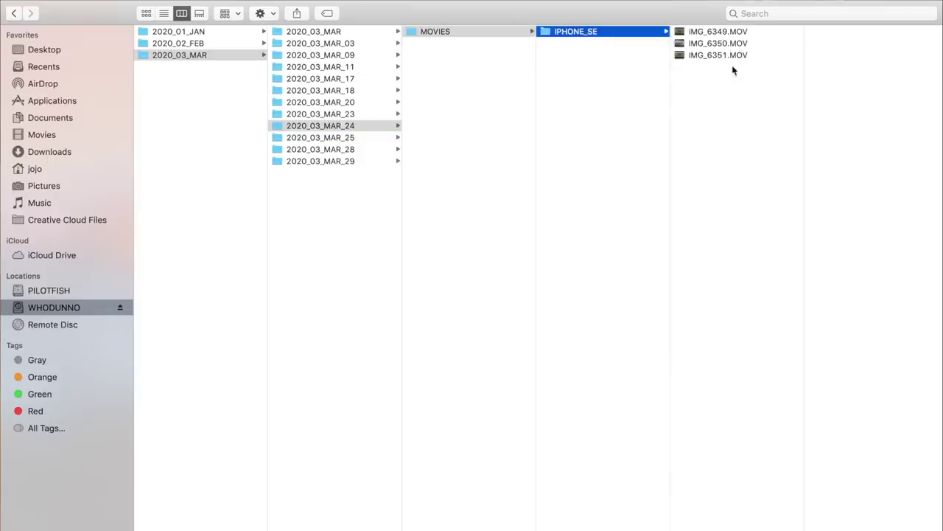
Browse again from the WHODUNNO drive through FOOTAGE, 2020 and 2020_03_MAR to the 2020_03_MAR_17 folder
left_click(62, 305)
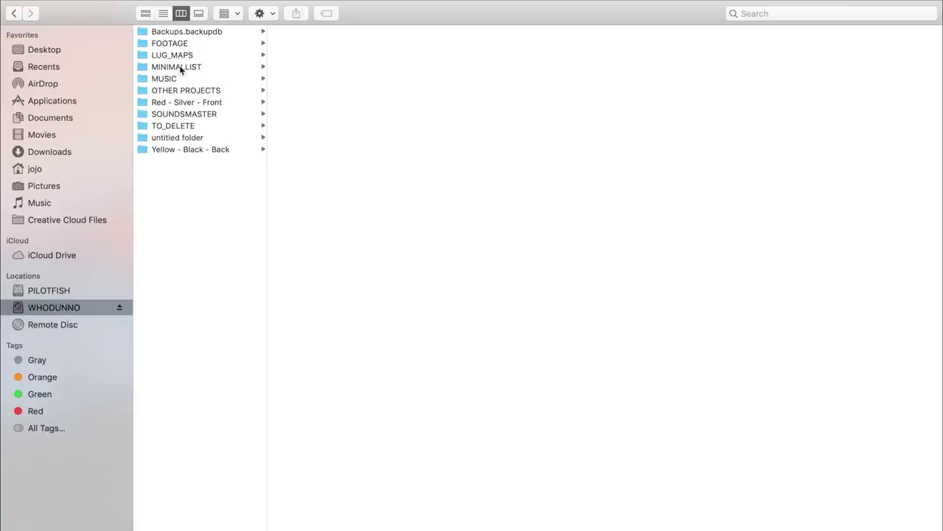
left_click(197, 43)
left_click(315, 56)
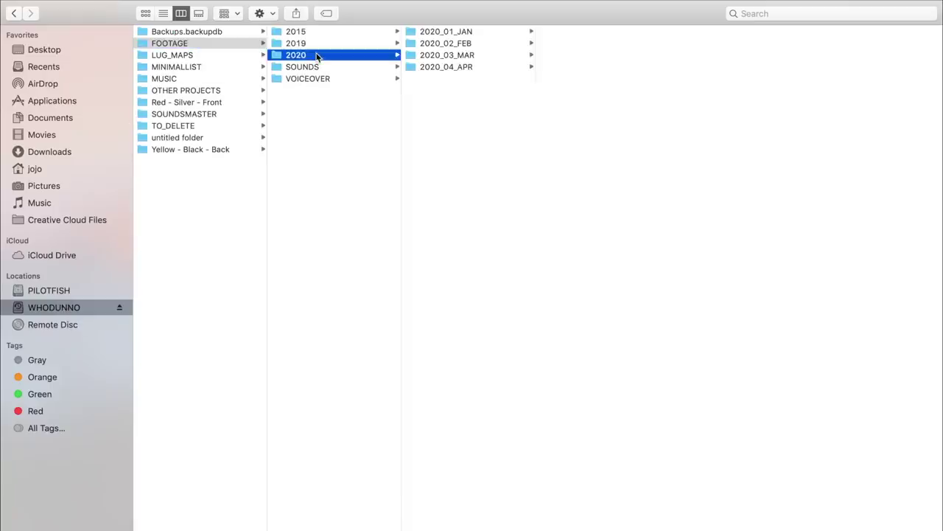
left_click(462, 56)
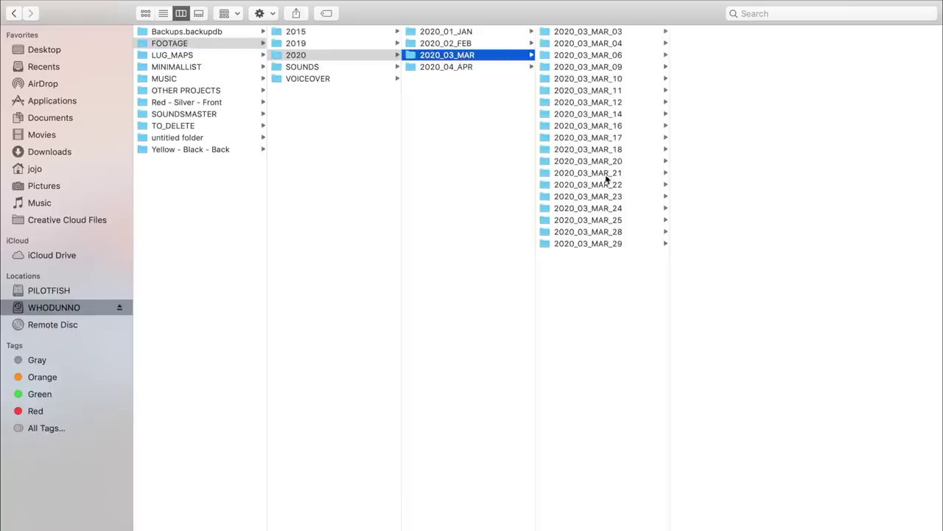
left_click(615, 139)
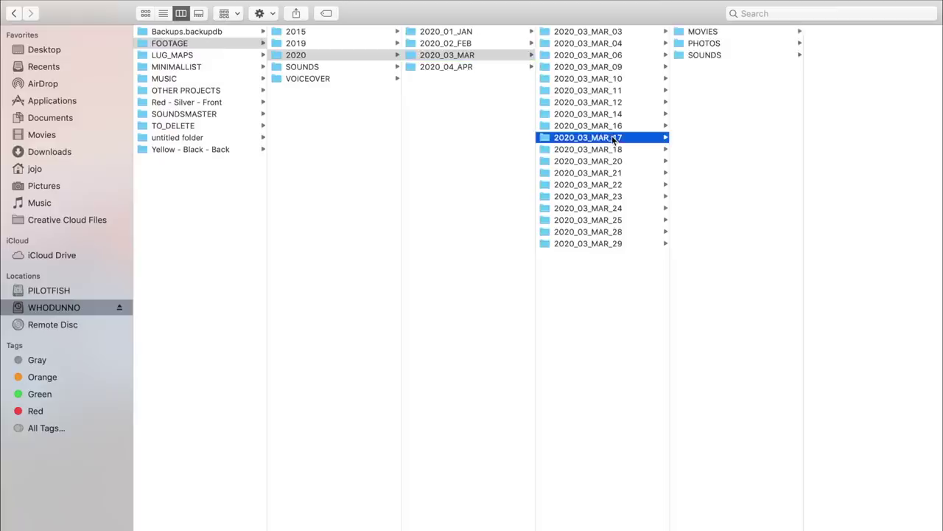
Look through the HERO4_BLACK and HERO4_SILVER movies, and play GOPR9518.MP4 from HERO4_SILVER in QuickTime Player
left_click(714, 32)
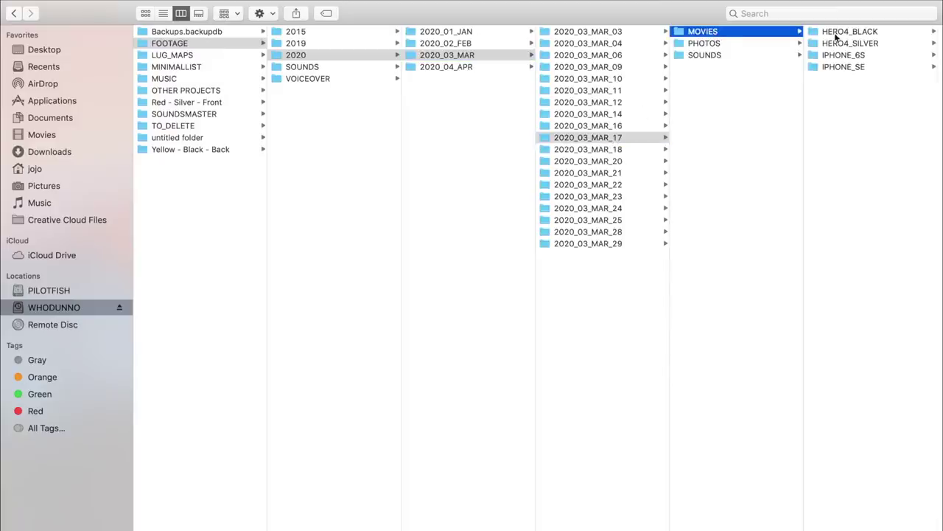
left_click(836, 34)
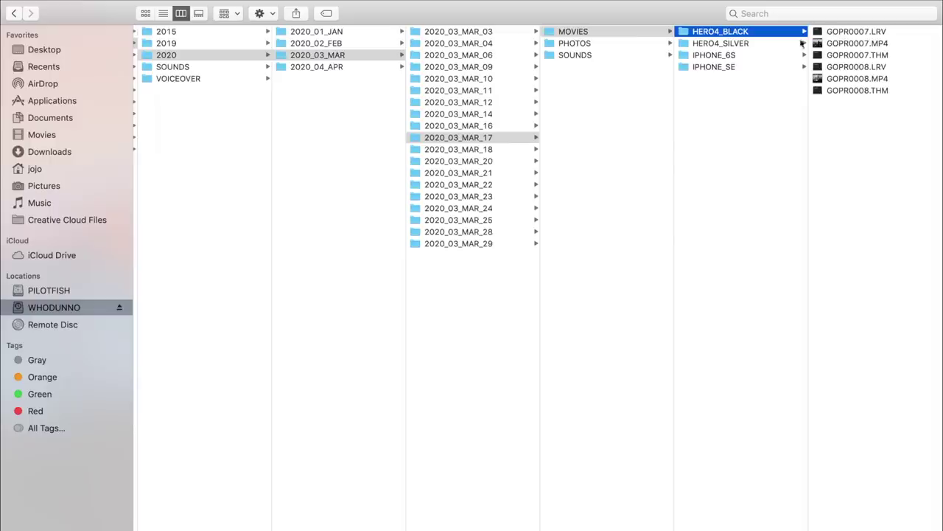
left_click(727, 47)
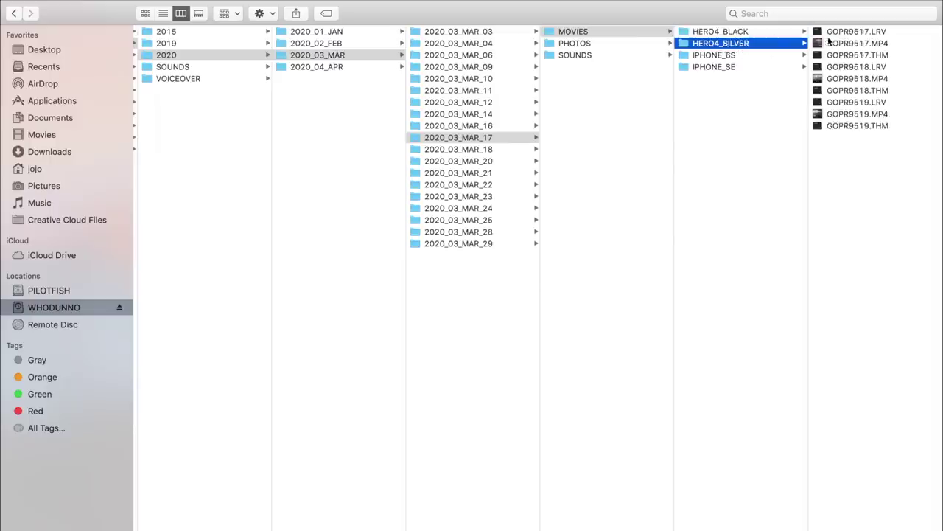
double_click(845, 81)
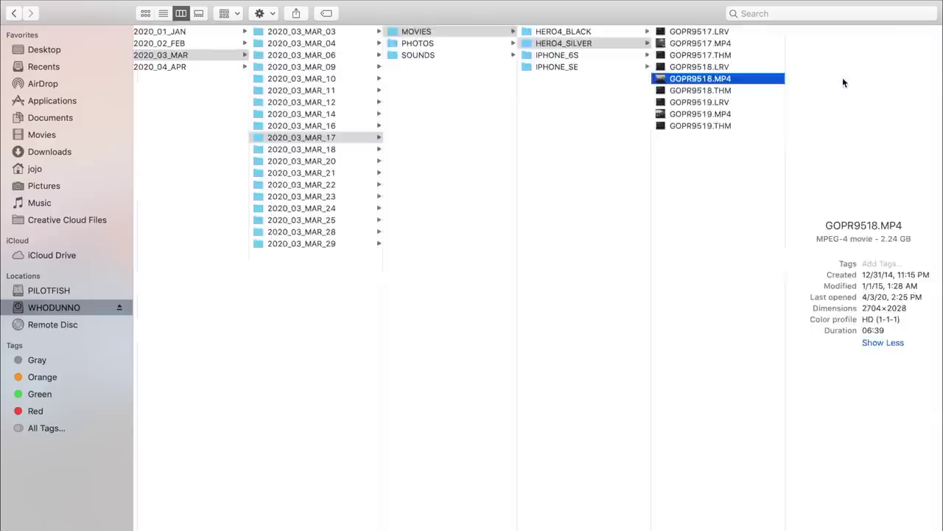
left_click(413, 442)
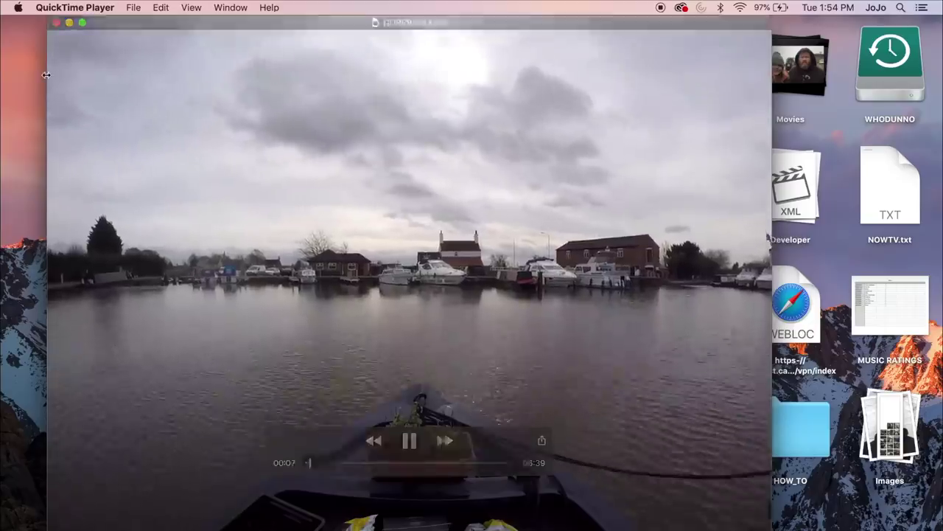
Close the GOPR9518.MP4 video and look through the 2020_03_MAR_17 movies in the IPHONE_6S and IPHONE_SE folders
left_click(55, 24)
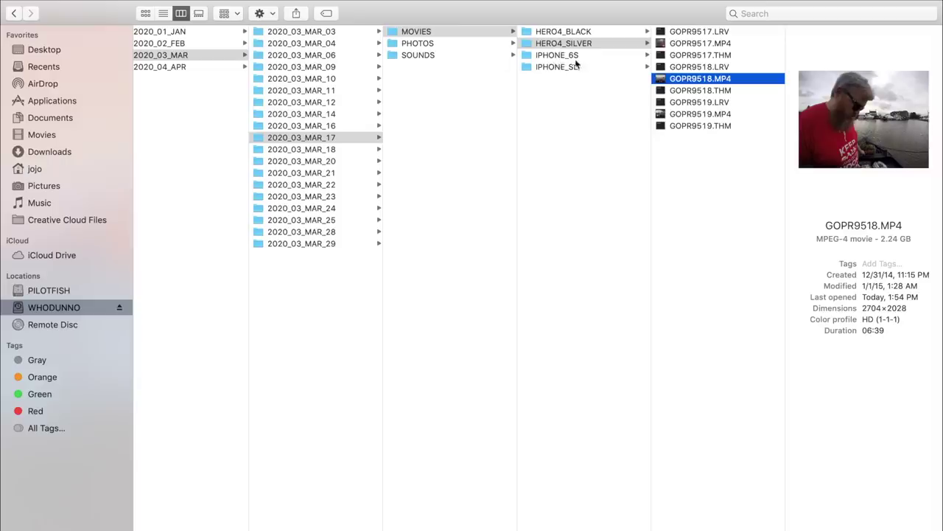
left_click(568, 57)
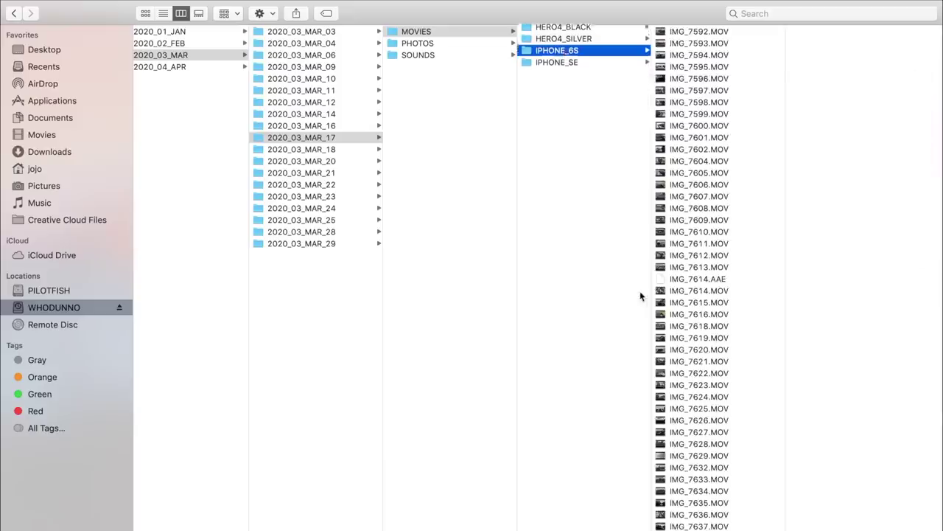
scroll(684, 323, "down", 10)
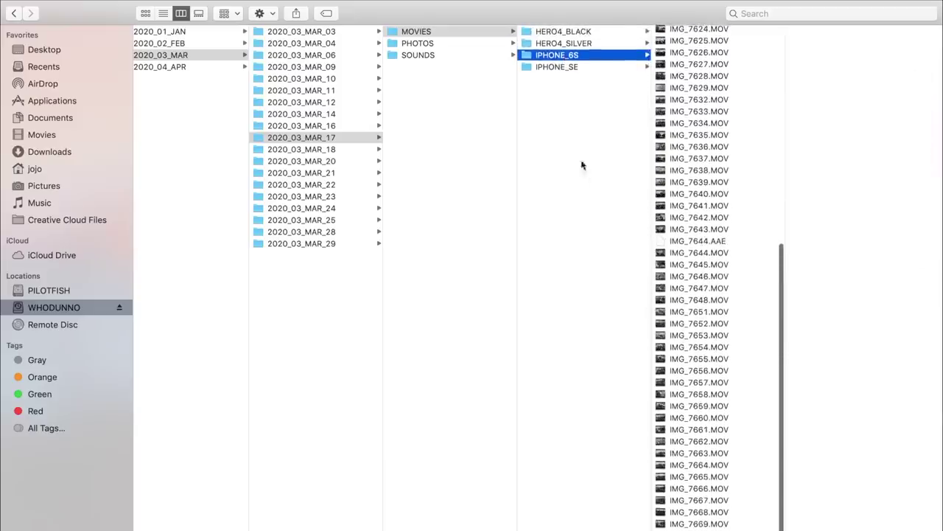
left_click(577, 67)
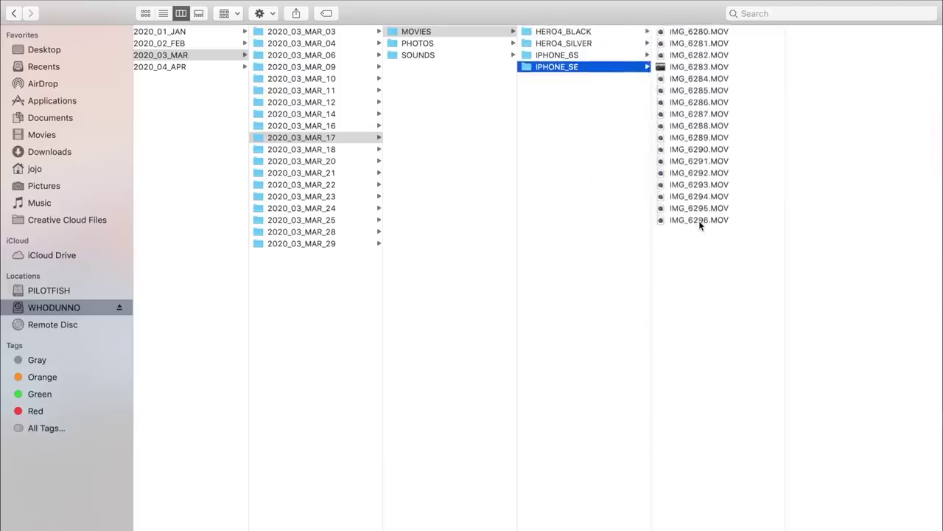
Look through the 2020_03_MAR_17 photos in the IPHONE_6S folder and preview IMG_7630.JPG
left_click(420, 43)
left_click(560, 31)
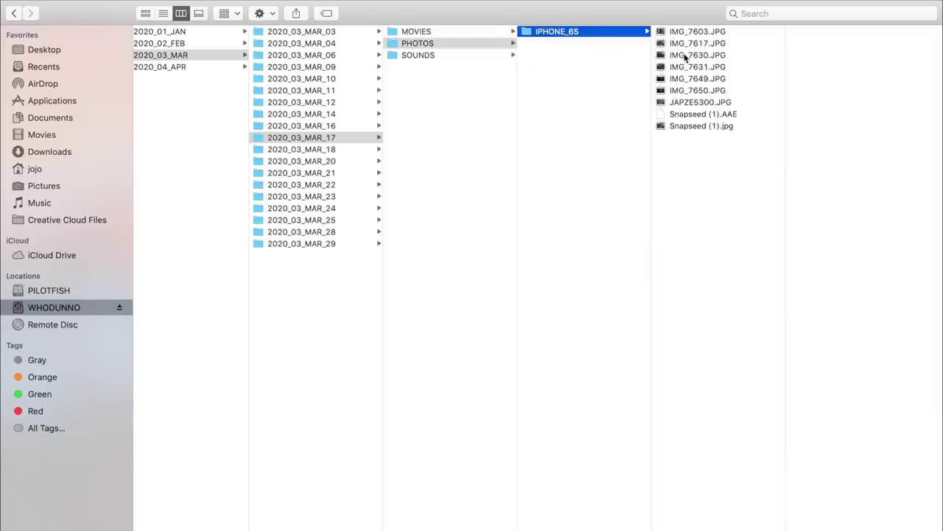
left_click(685, 56)
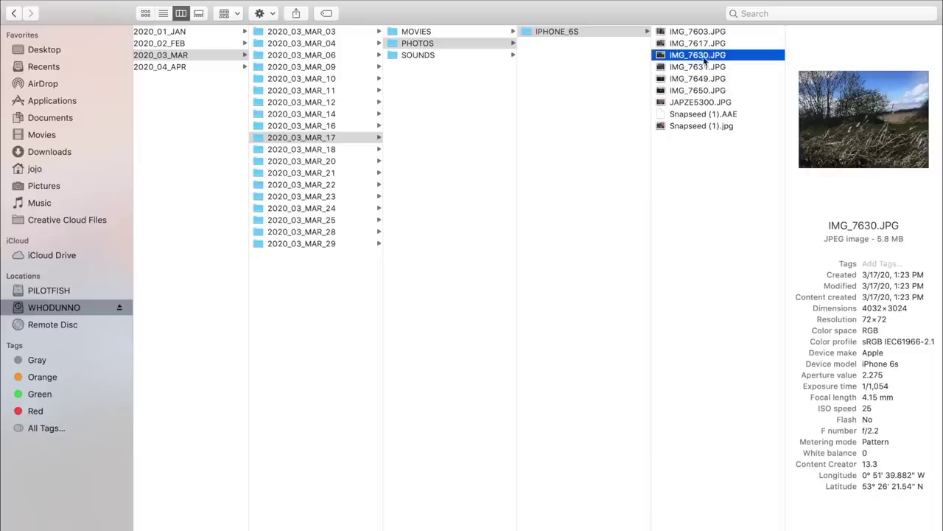
left_click(429, 46)
Check the details of the sound recordings STE-140.wav to STE-143.wav in the 2020_03_MAR_17 SOUNDS folder
left_click(423, 56)
left_click(570, 33)
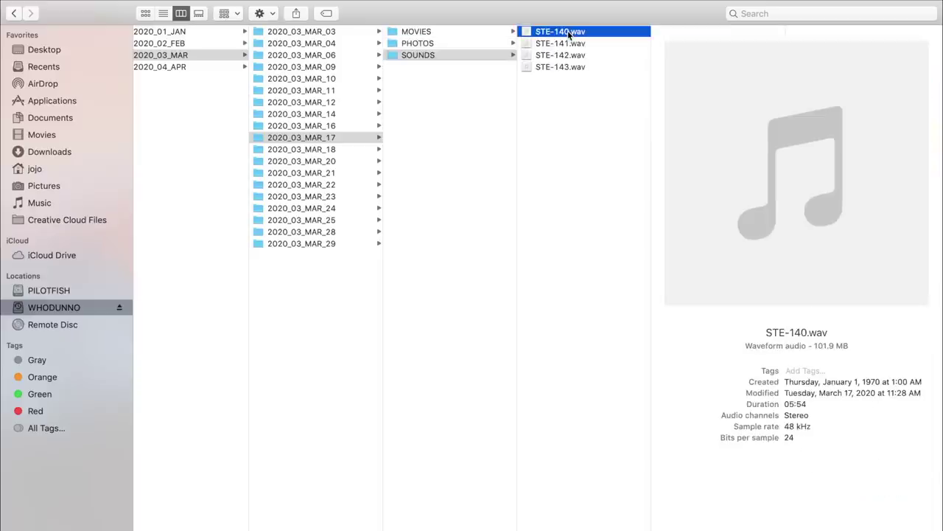
left_click(564, 43)
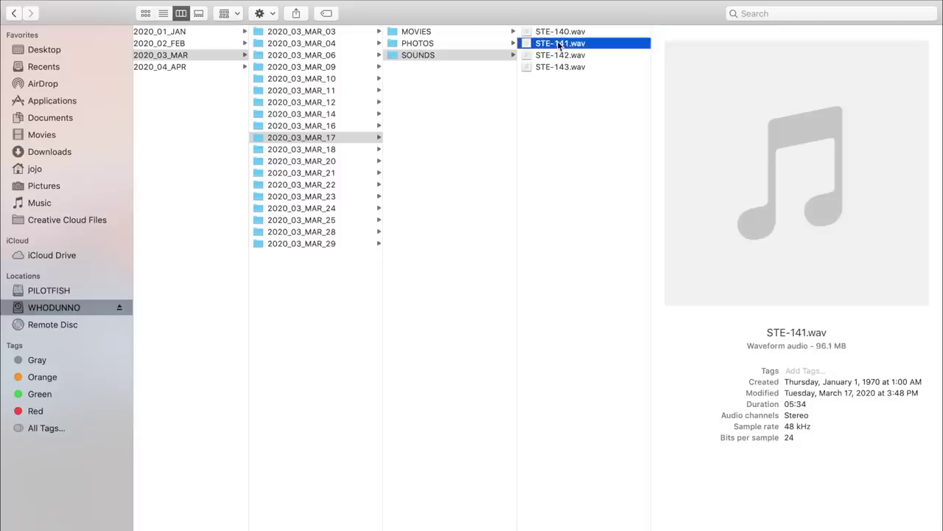
left_click(559, 57)
left_click(554, 69)
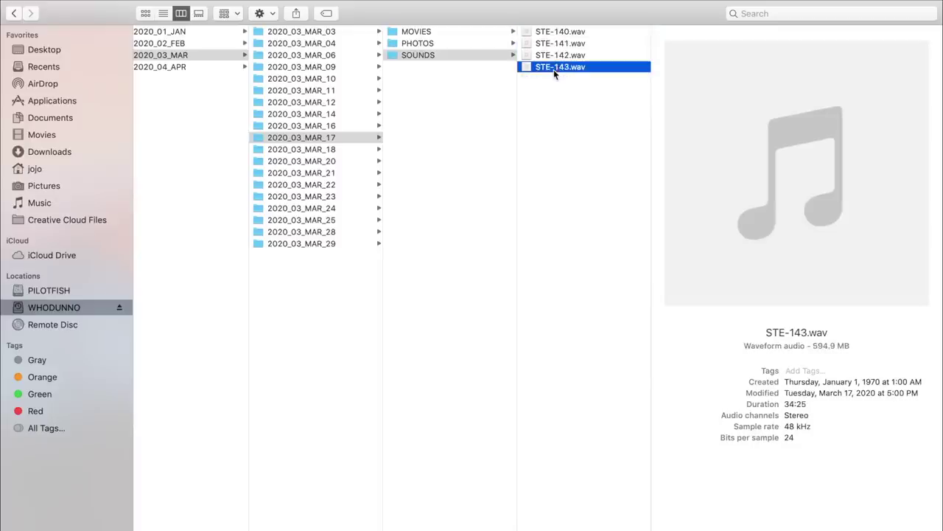
left_click(565, 31)
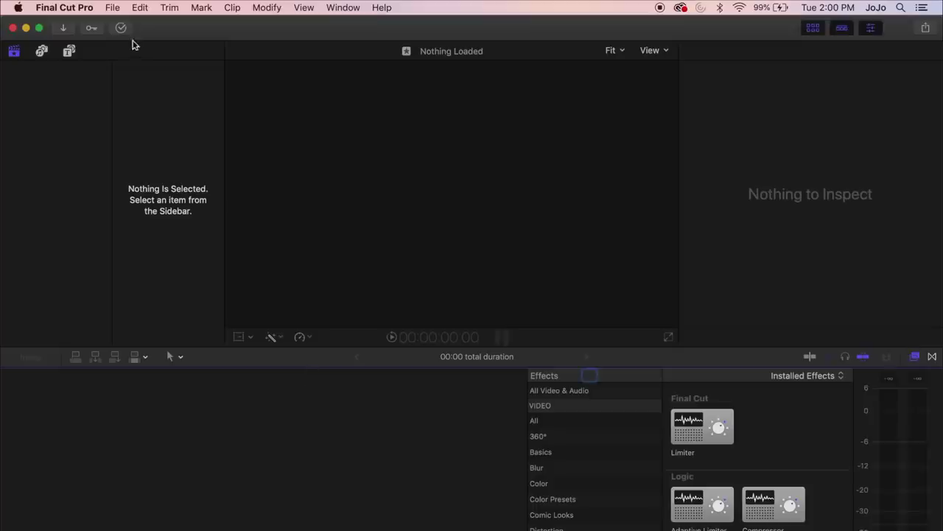
In Final Cut Pro, create a new library named 270_8FEB_THORNE_CROWLE and save it in the CURRENT_LIBRARYS folder
left_click(114, 9)
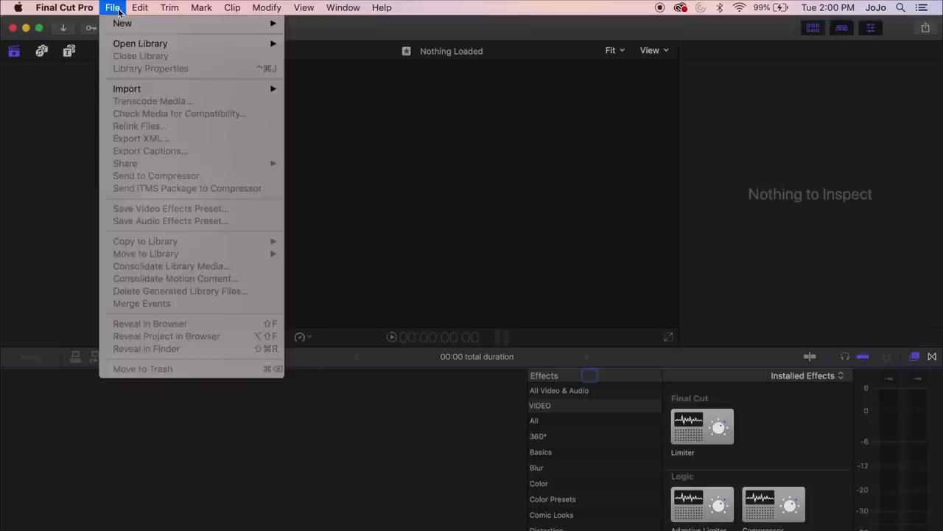
mouse_move(121, 23)
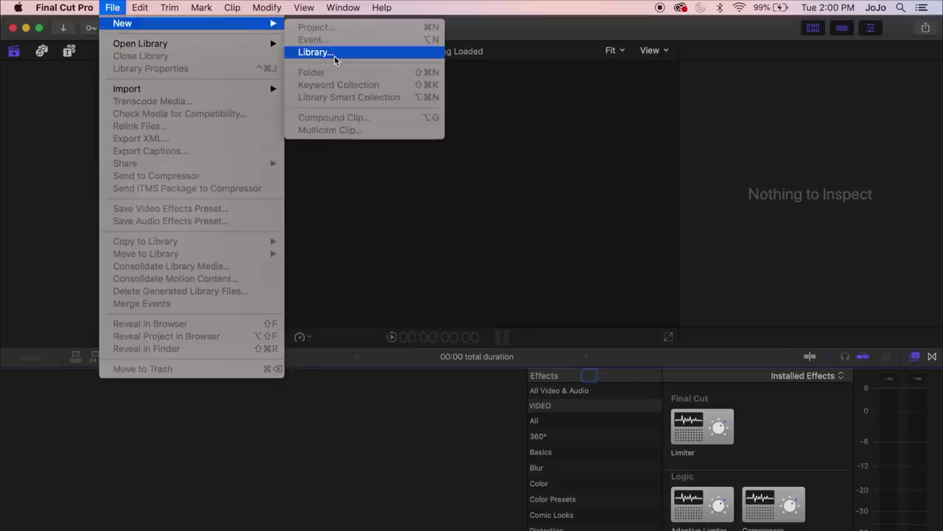
left_click(335, 58)
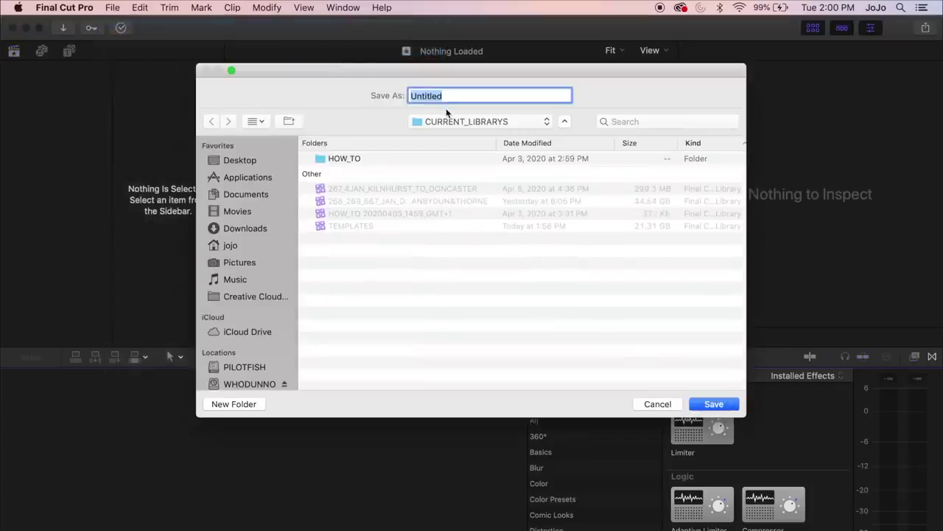
type("270_")
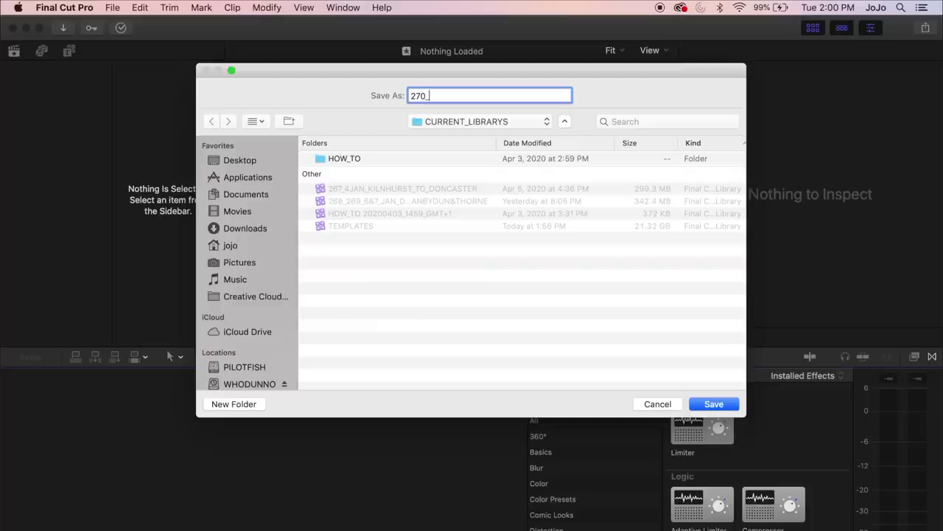
type("8feb")
key("BackSpace")
key("BackSpace")
key("BackSpace")
type("FEB")
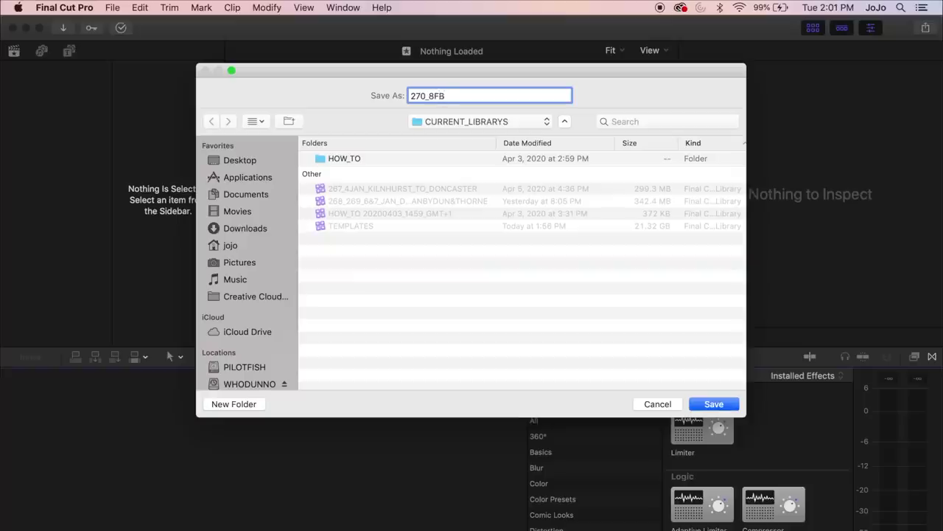
key("BackSpace")
type("EB_THORNE_C")
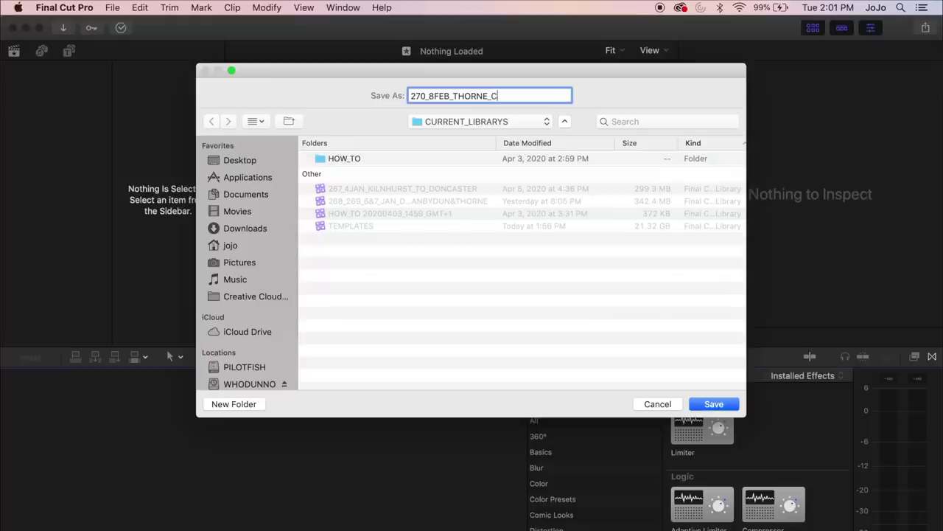
type("ROW")
key("BackSpace")
type("LE")
left_click(712, 406)
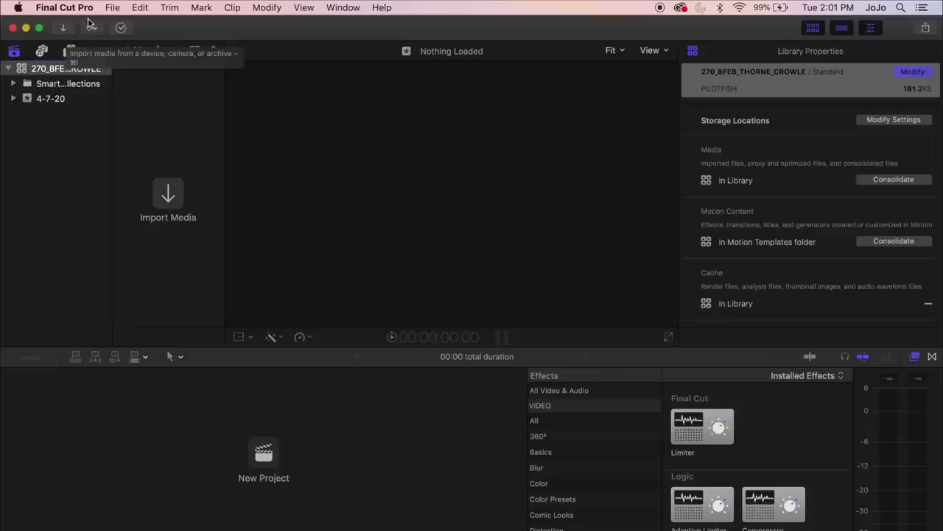
Import the 2020_02_FEB_08 footage folder from the WHODUNNO drive into the 4-7-20 event, continuing with only the supported files
left_click(65, 31)
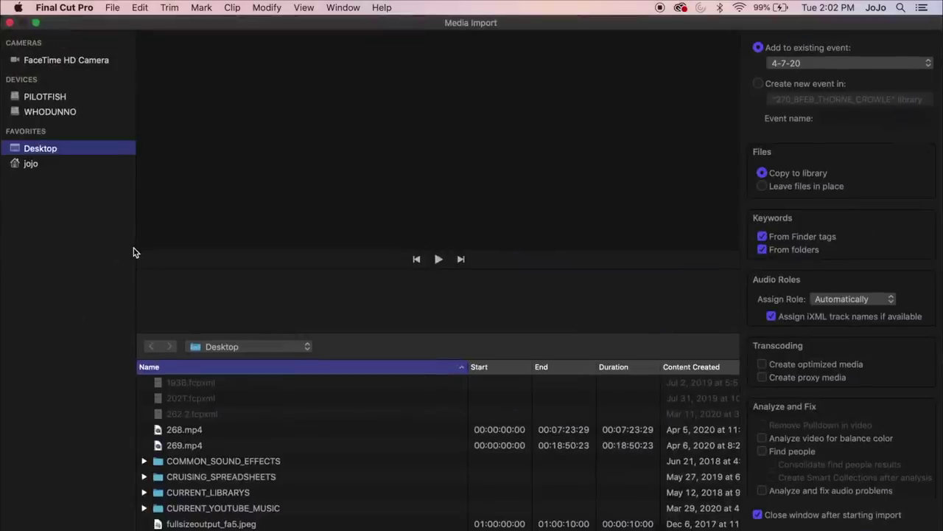
left_click(73, 111)
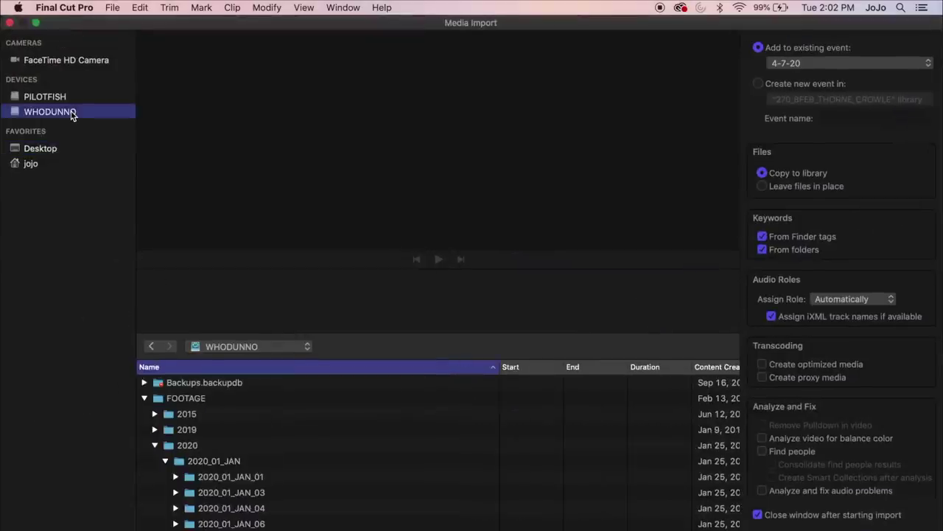
scroll(246, 482, "down", 1)
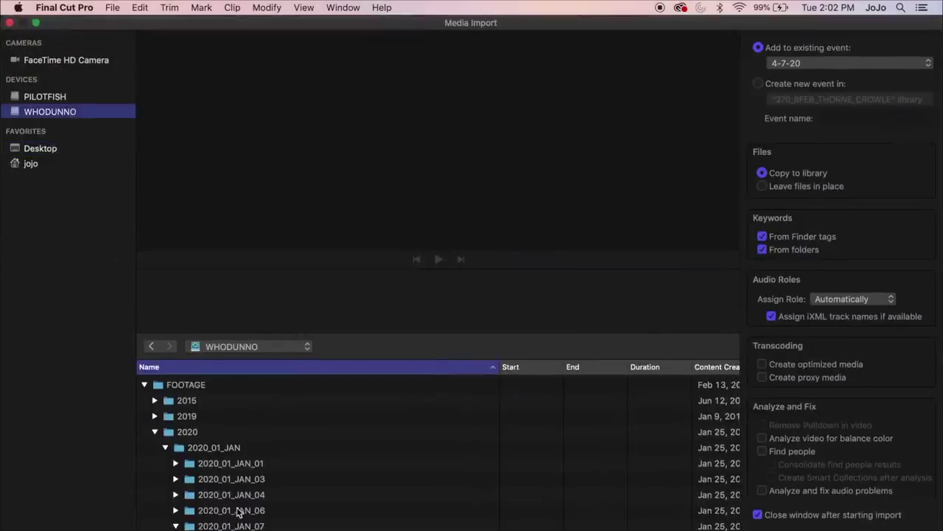
left_click(165, 448)
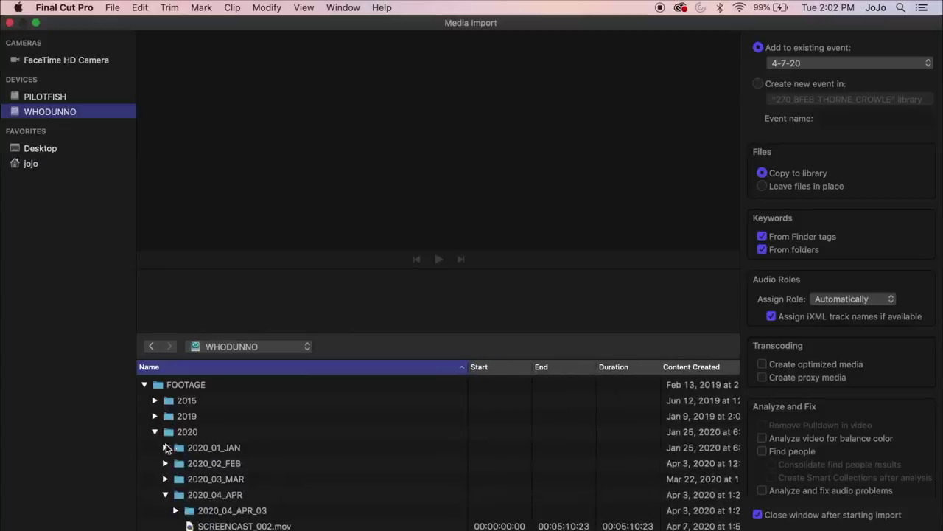
left_click(168, 494)
left_click(165, 463)
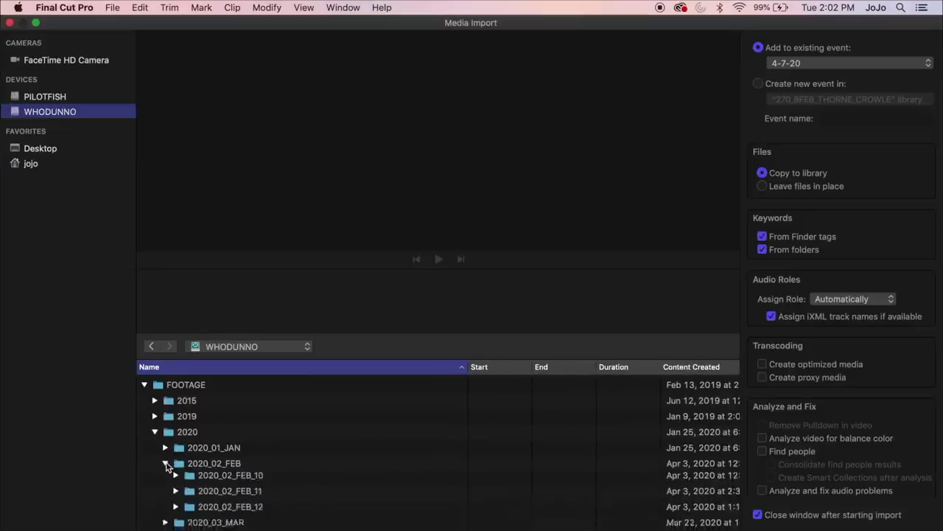
scroll(201, 475, "down", 1)
scroll(202, 475, "down", 2)
left_click(240, 425)
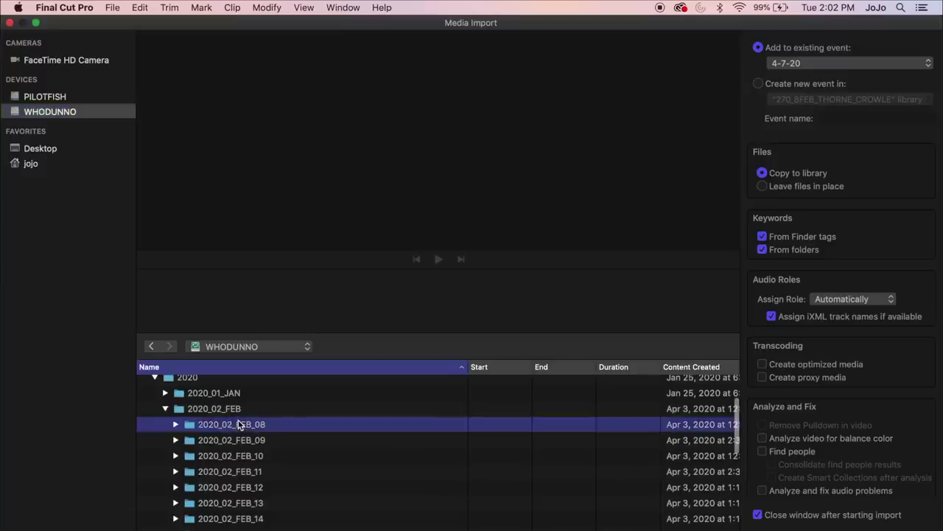
left_click(175, 426)
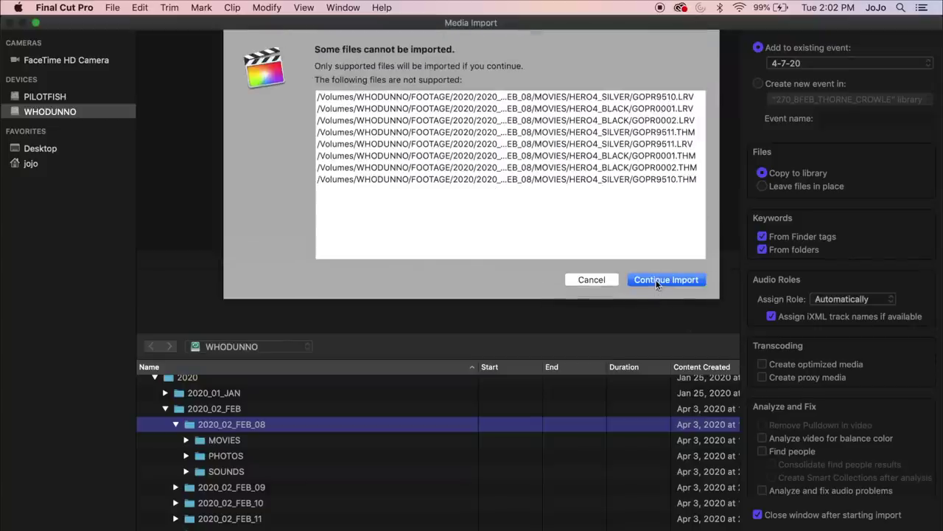
left_click(658, 280)
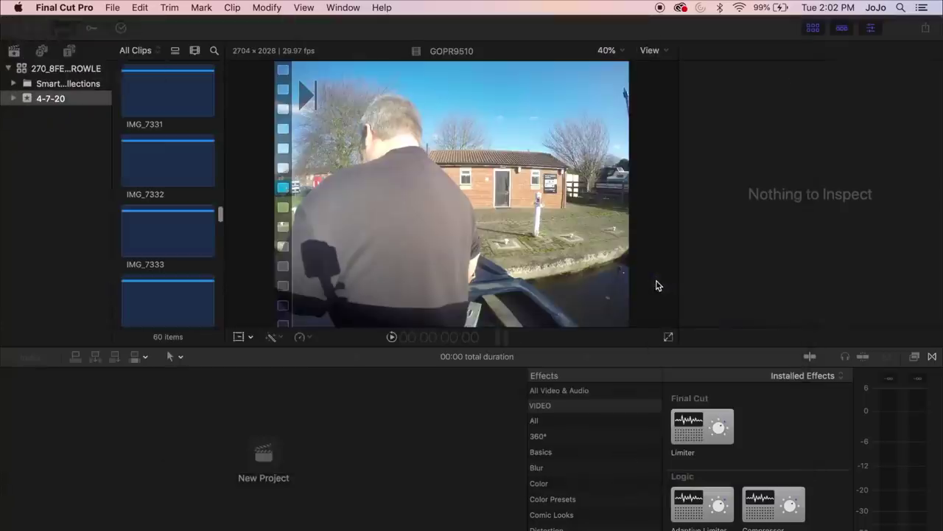
Look over the imported clips, and create another library named 217_10FEB_CROWLE_TO_KEADBY in the CURRENT_LIBRARYS folder
scroll(169, 102, "up", 10)
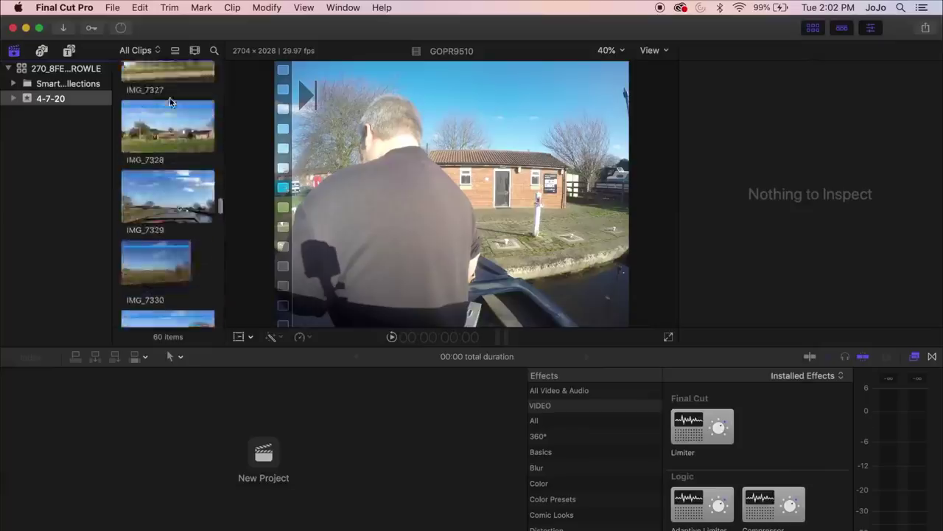
scroll(169, 102, "up", 5)
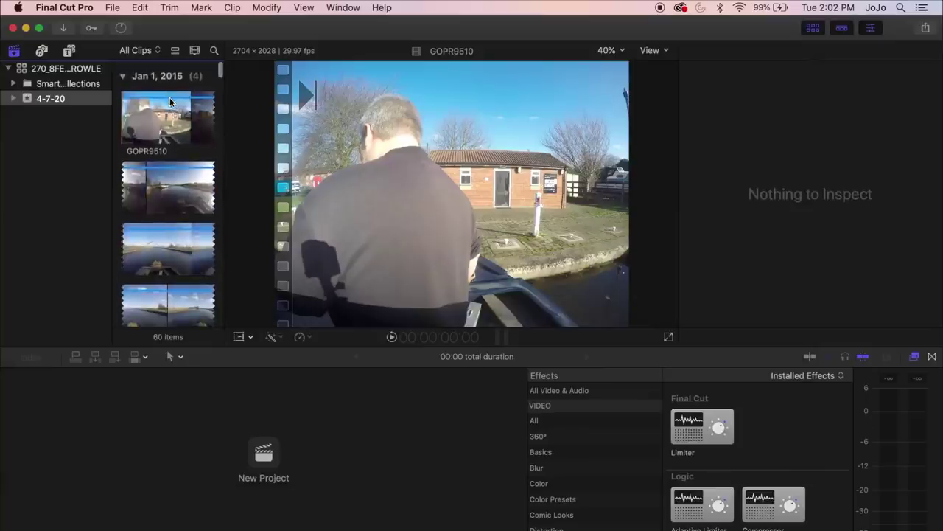
left_click(66, 71)
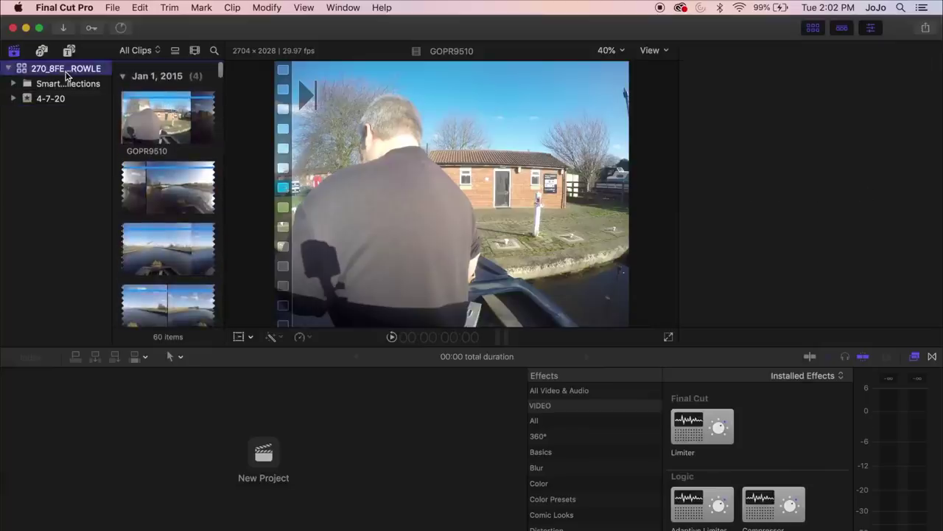
left_click(118, 9)
mouse_move(133, 23)
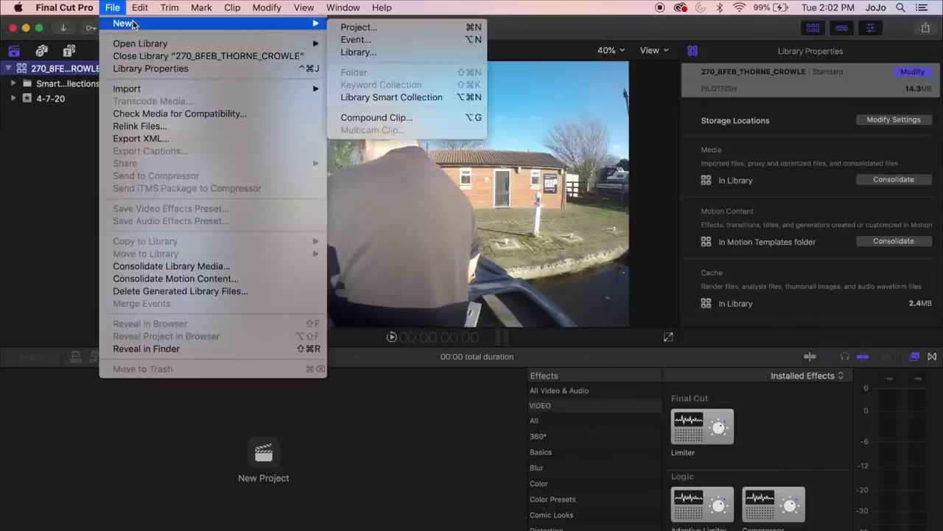
left_click(376, 57)
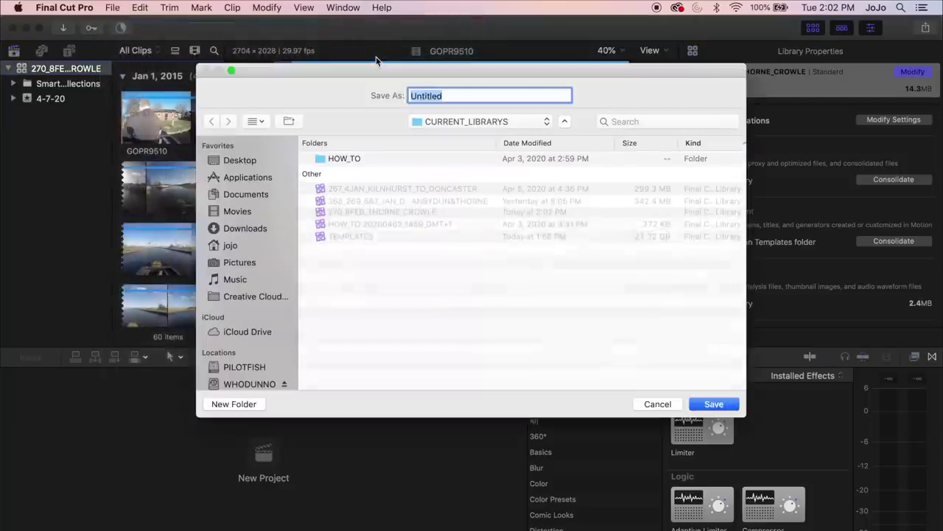
type("217")
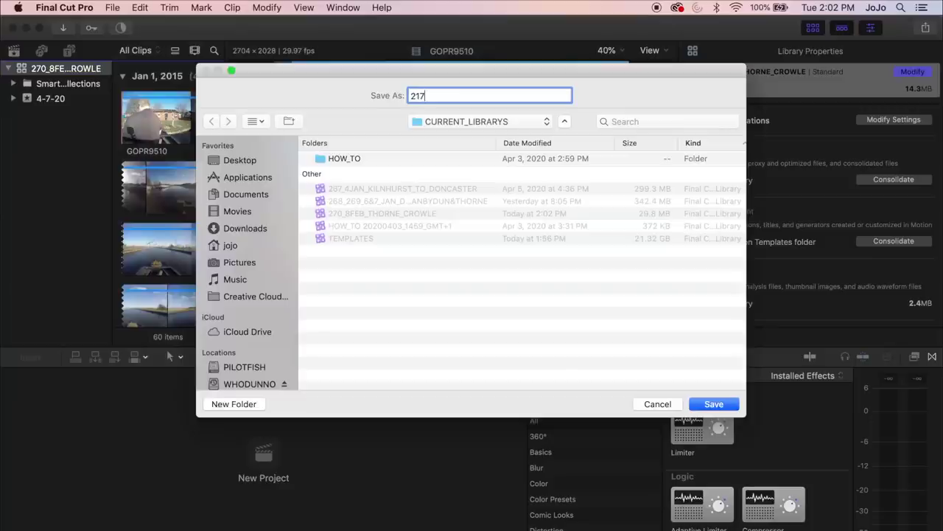
type("_10FEB_CR")
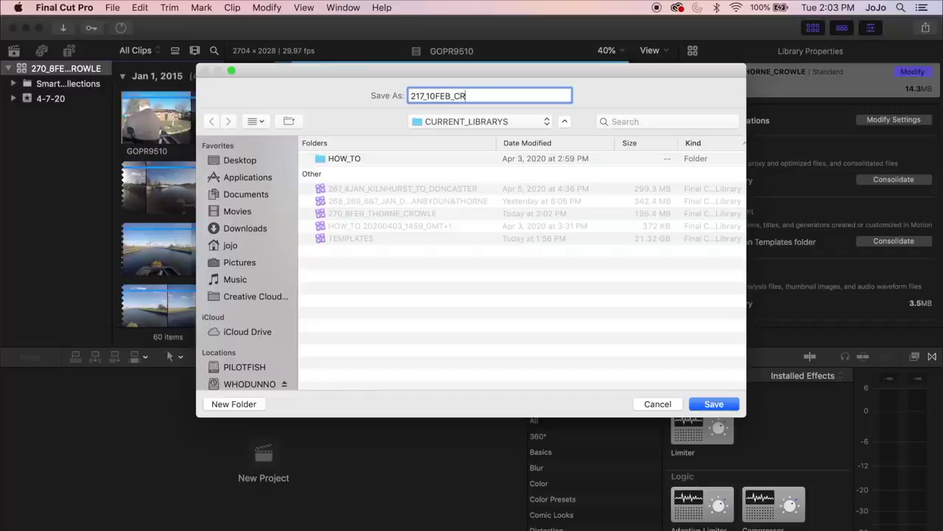
type("OWLE_TO")
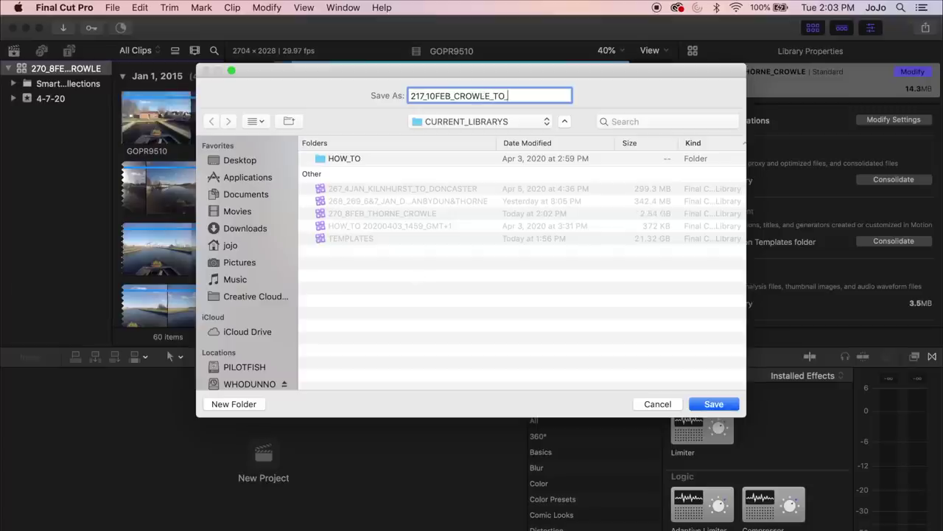
type("_KEADBY")
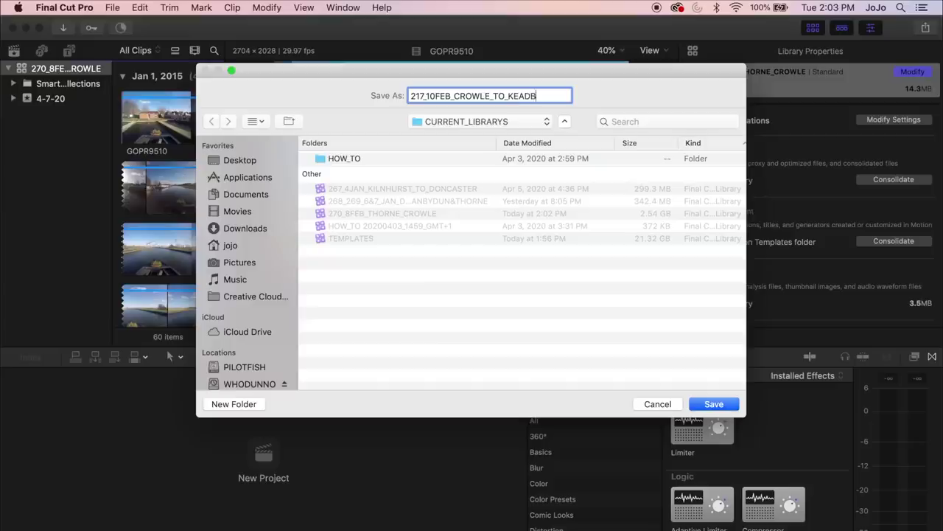
left_click(728, 406)
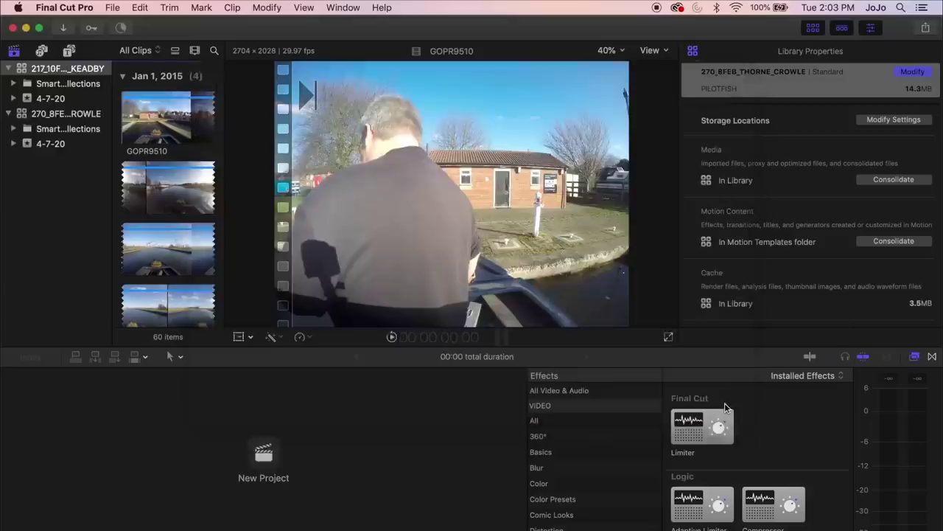
Import the 2020_02_FEB_10 footage folder into the 217_10FEB_CROWLE_TO_KEADBY library's 4-7-20 event, continuing with only the supported files
left_click(59, 69)
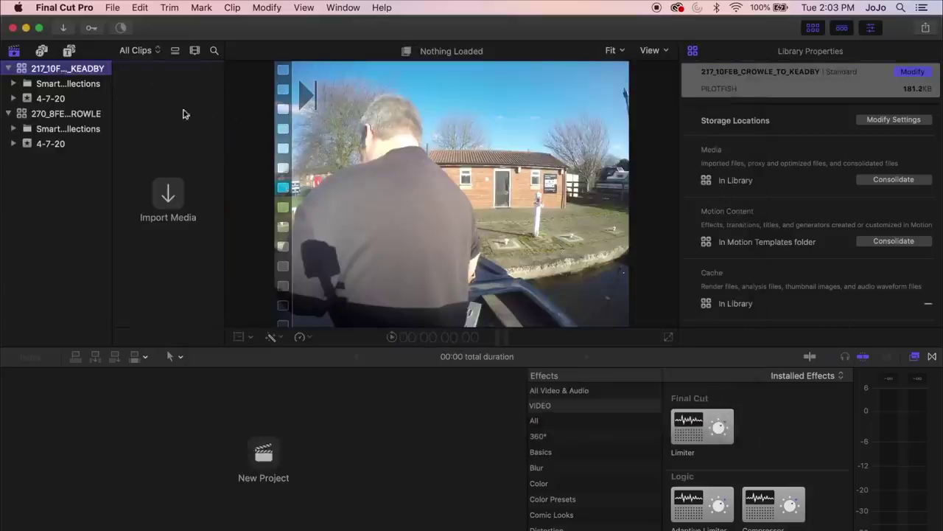
left_click(172, 206)
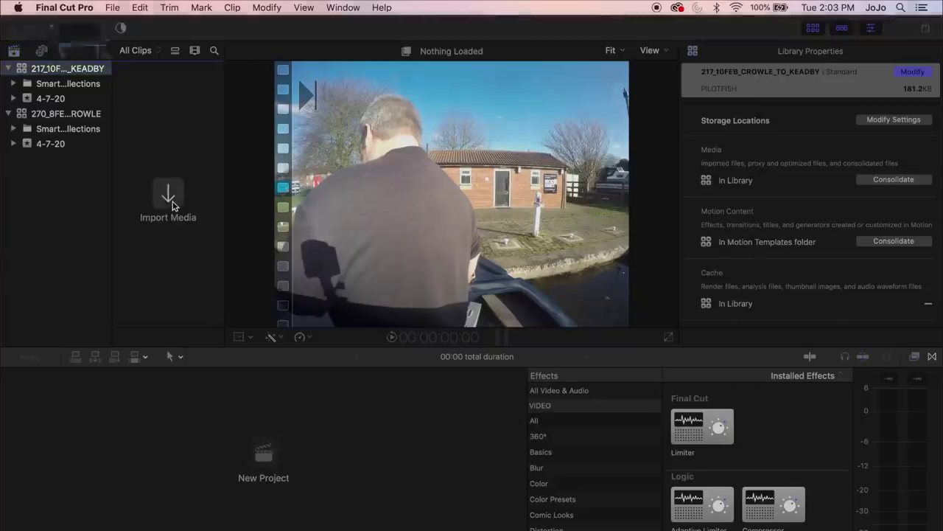
scroll(200, 478, "down", 2)
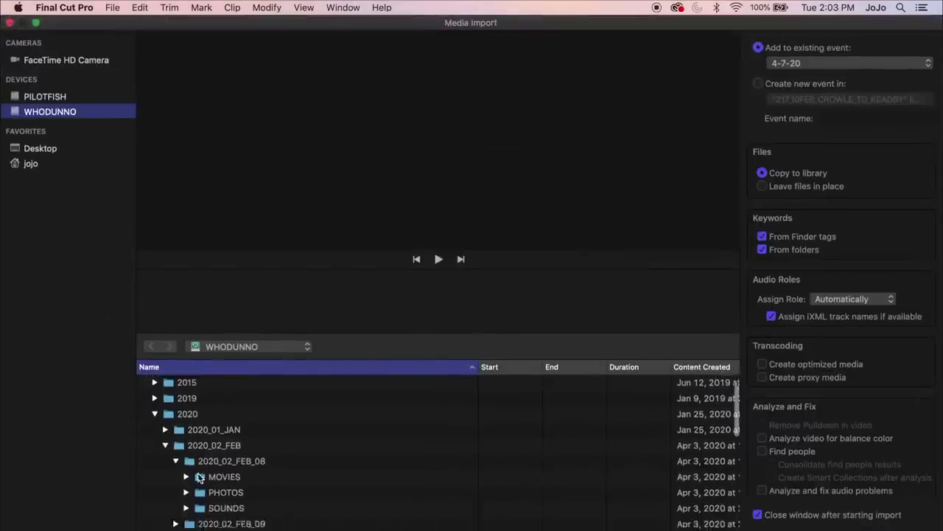
left_click(176, 460)
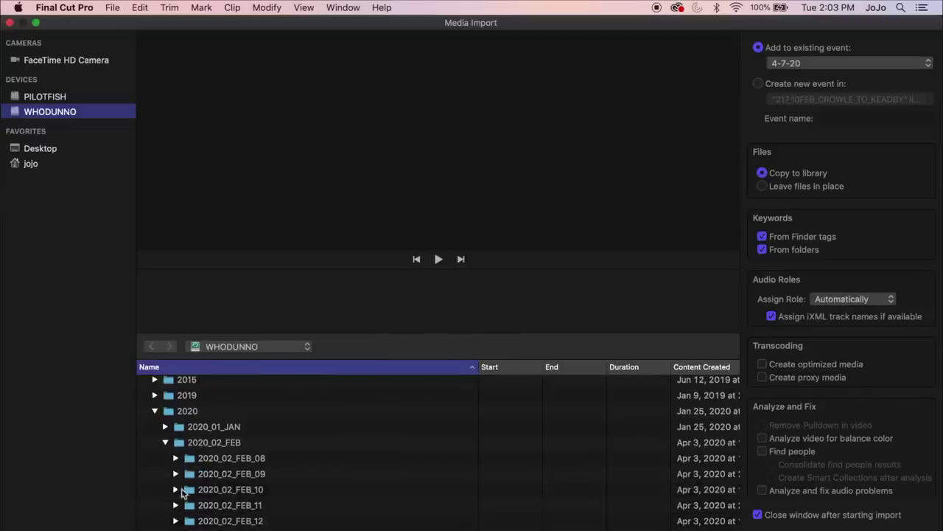
left_click(204, 490)
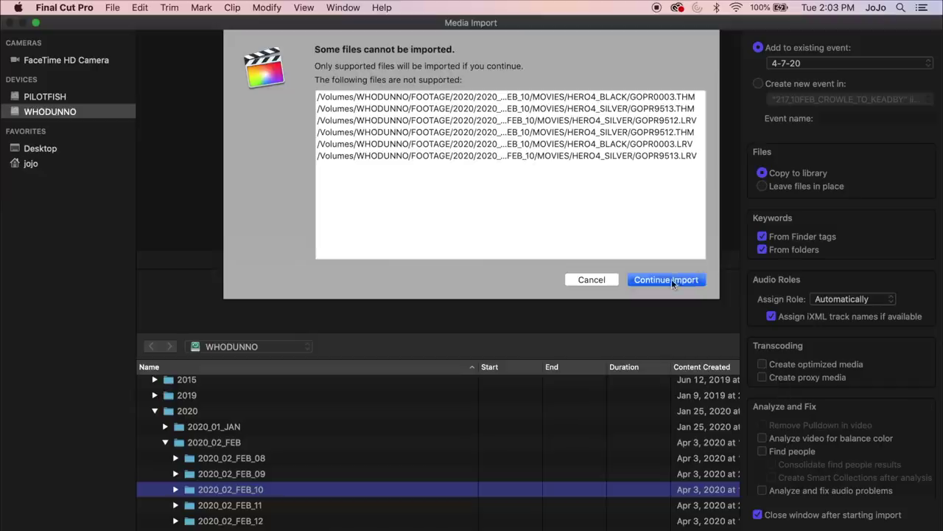
left_click(671, 279)
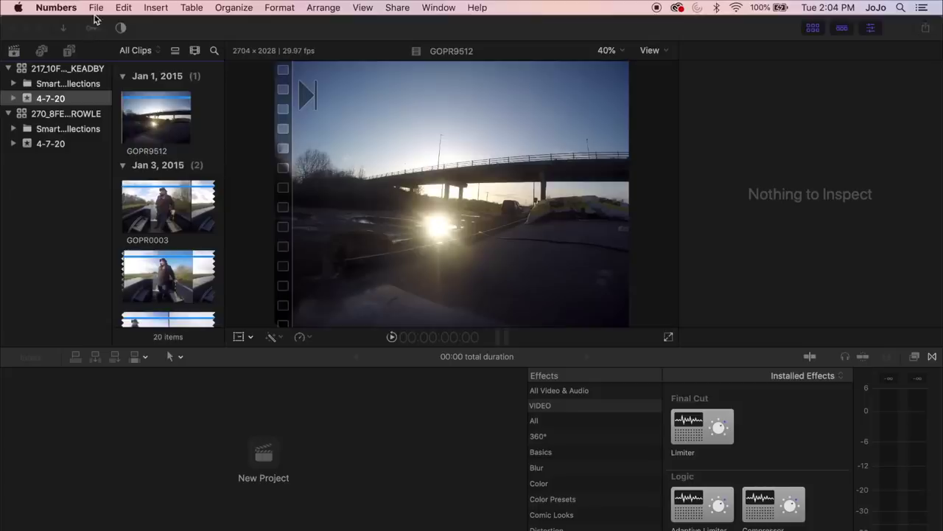
Create a new library named 272_3MARCH_KEADBY_WESTSTOCKWITH and save it in the CURRENT_LIBRARYS folder
left_click(91, 22)
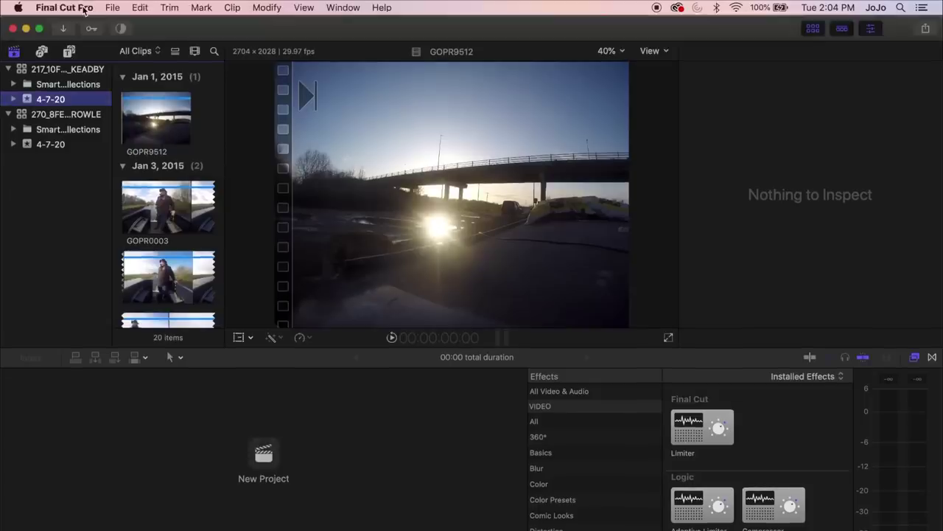
left_click(84, 10)
mouse_move(112, 9)
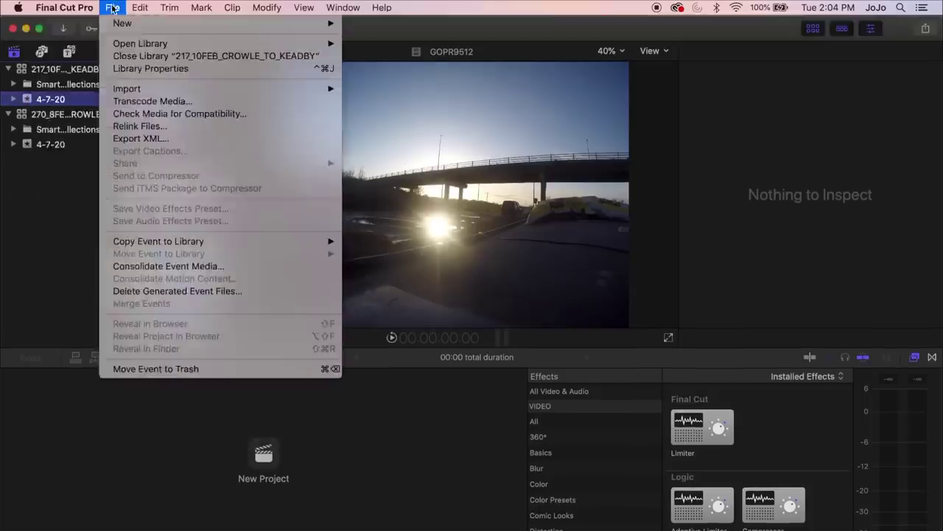
left_click(362, 52)
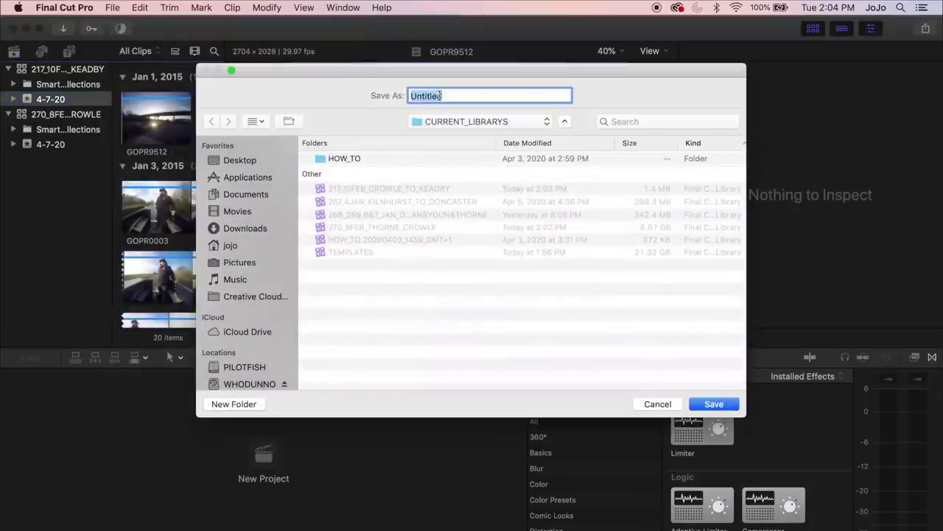
type("272")
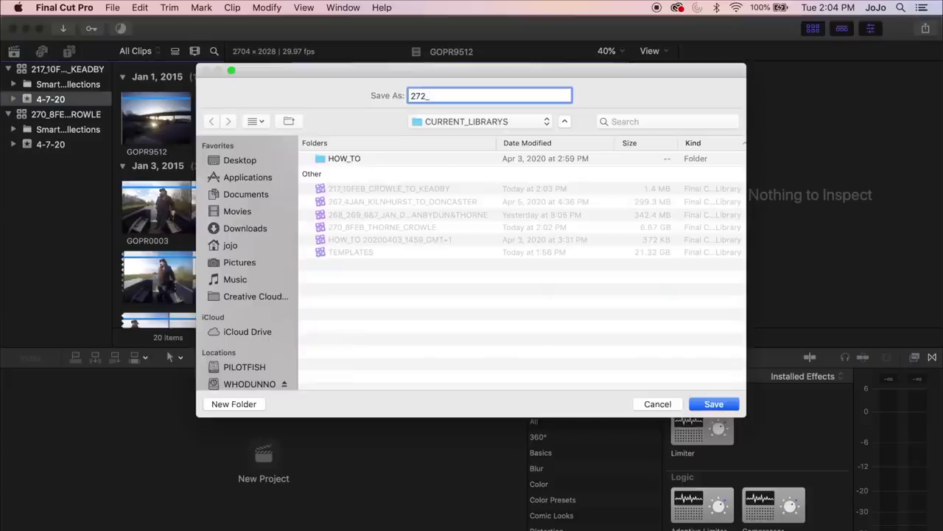
type("_3")
type("M")
type("AR")
type("CH")
type("-")
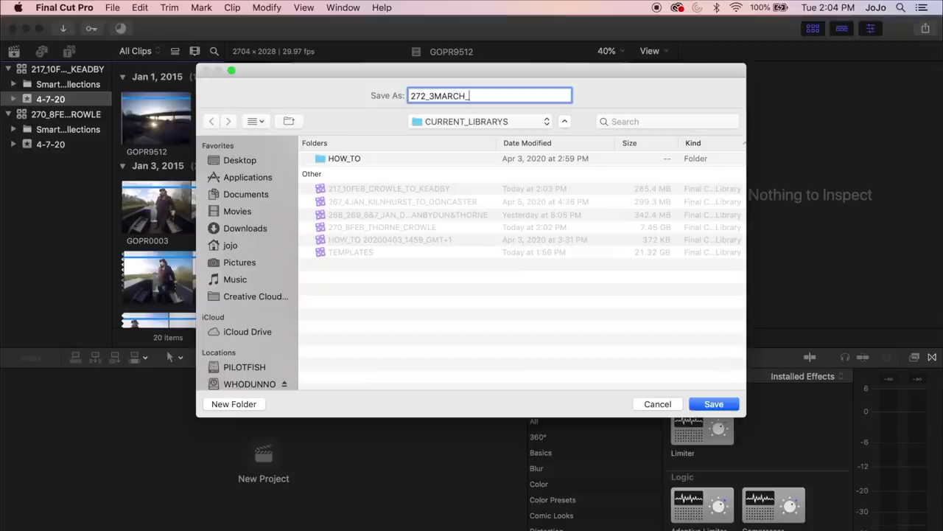
type("KEADNY")
key("BackSpace")
key("BackSpace")
type("B")
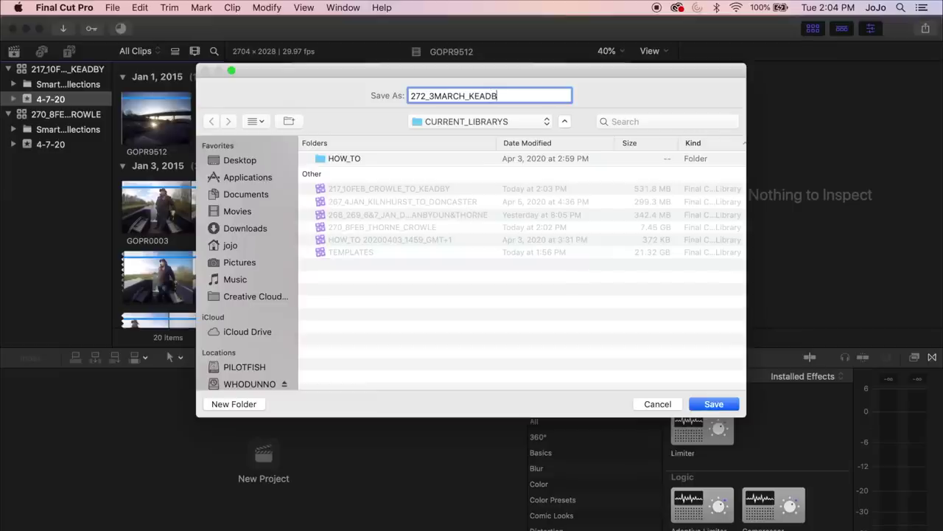
type("Y_WESTSTOCKWITH")
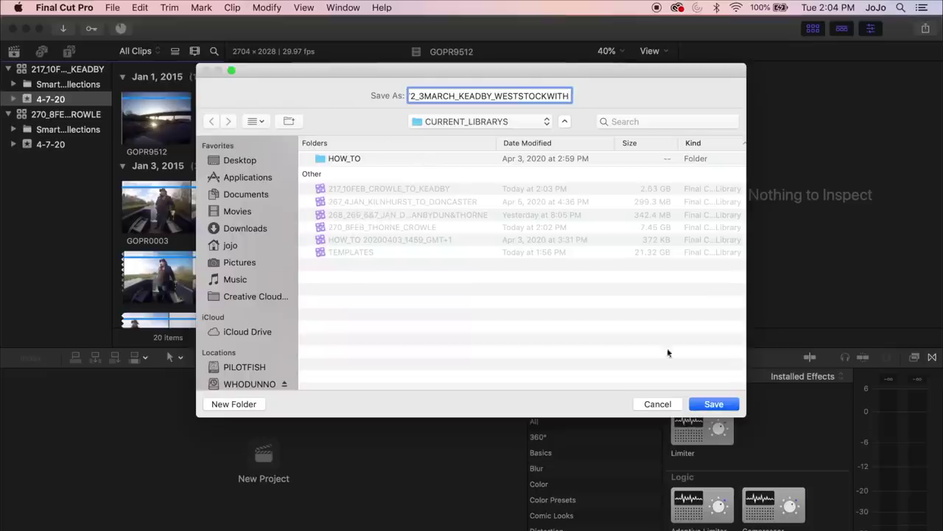
left_click(714, 404)
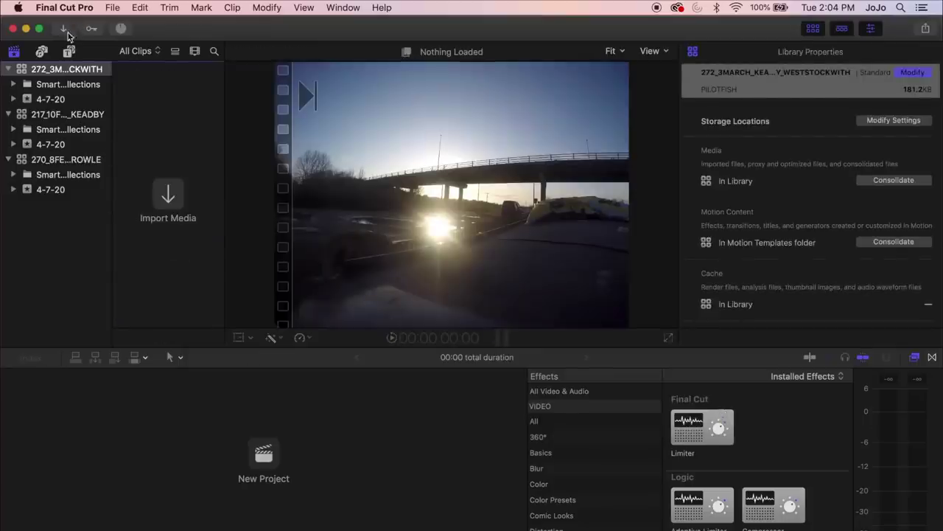
Import the 2020_03_MAR_03 footage folder from WHODUNNO into the new library's 4-7-20 event, continuing with only the supported files
left_click(167, 195)
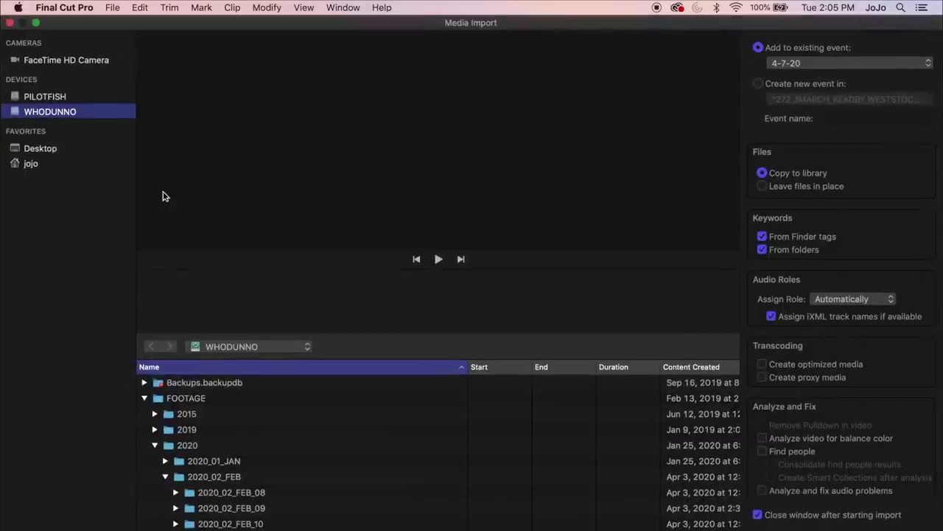
scroll(236, 476, "down", 2)
left_click(165, 439)
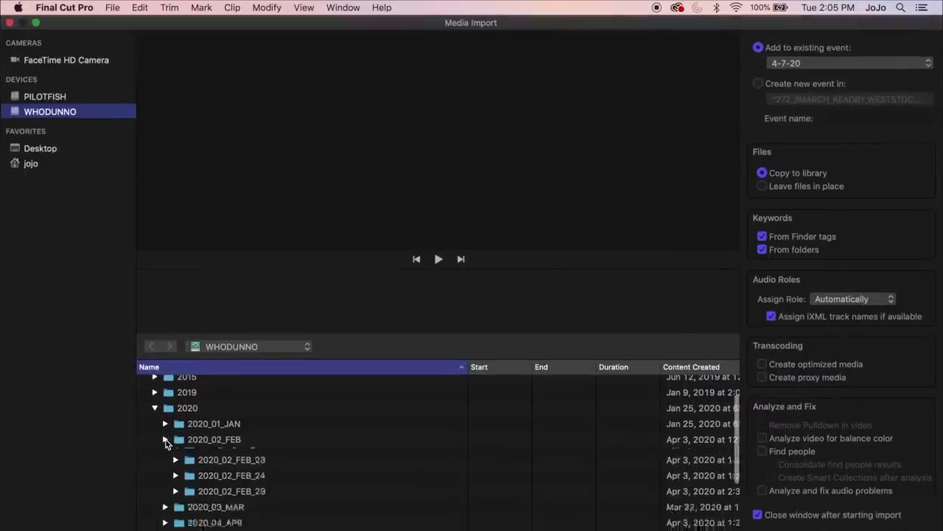
left_click(165, 454)
scroll(166, 455, "down", 1)
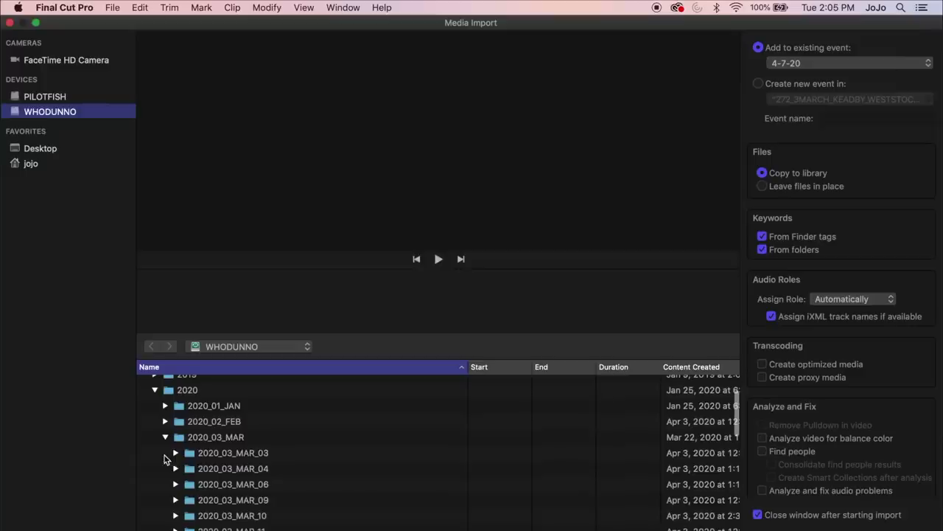
left_click(207, 453)
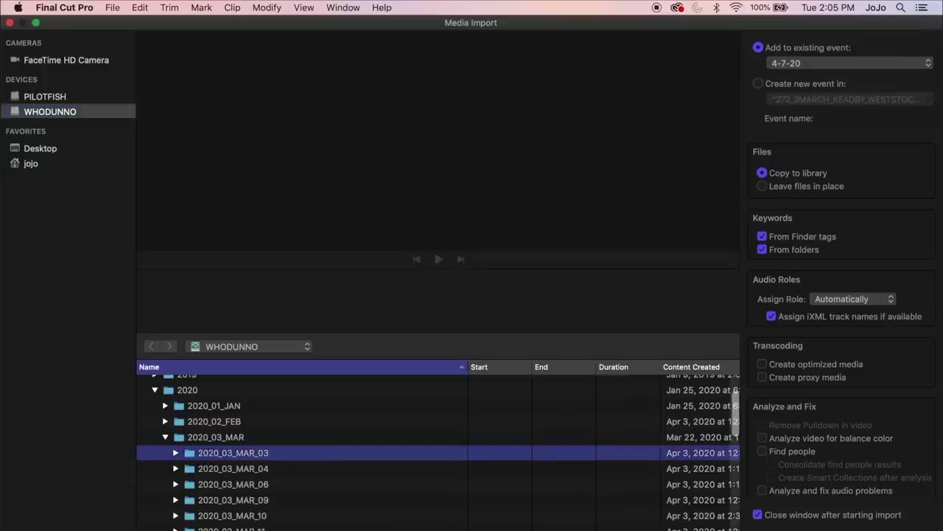
left_click(737, 527)
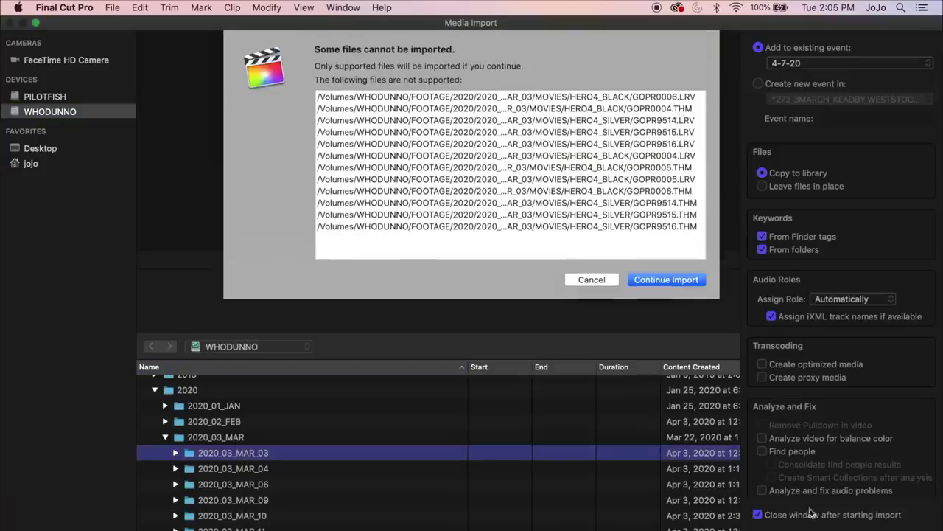
left_click(667, 277)
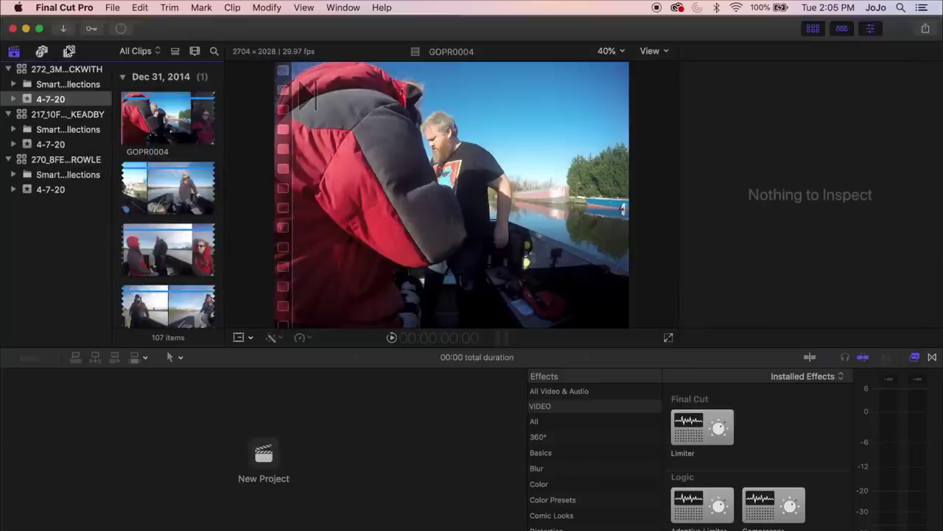
Select the 272_3MARCH_KEADBY_WESTSTOCKWITH library, check the progress of the background tasks, and close their overview
left_click(73, 73)
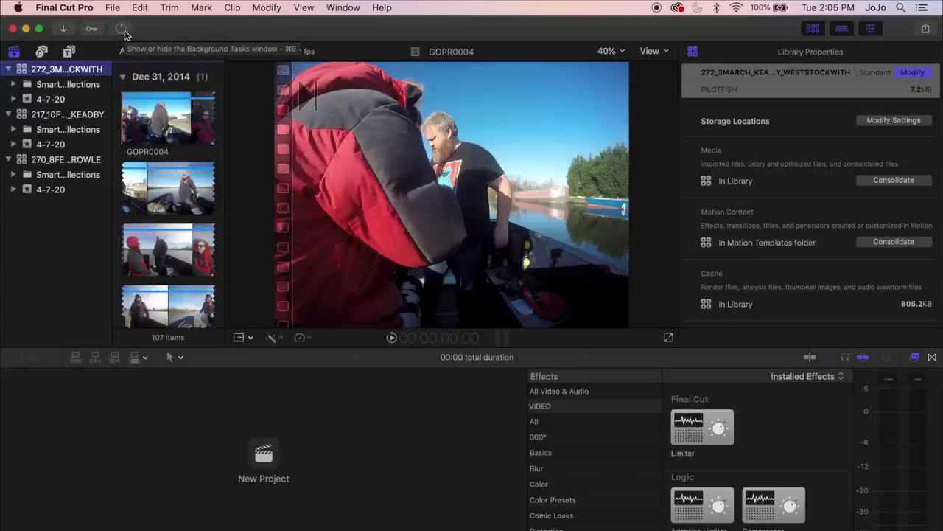
left_click(343, 7)
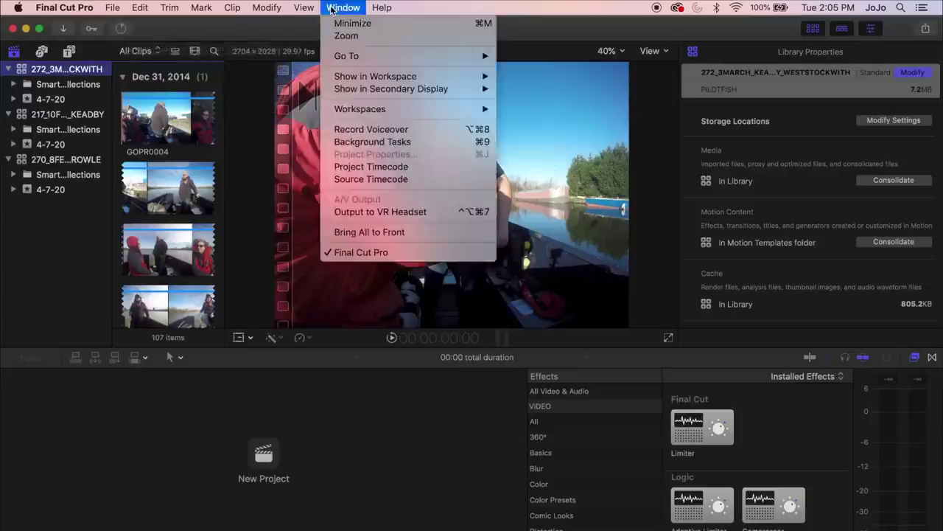
left_click(370, 141)
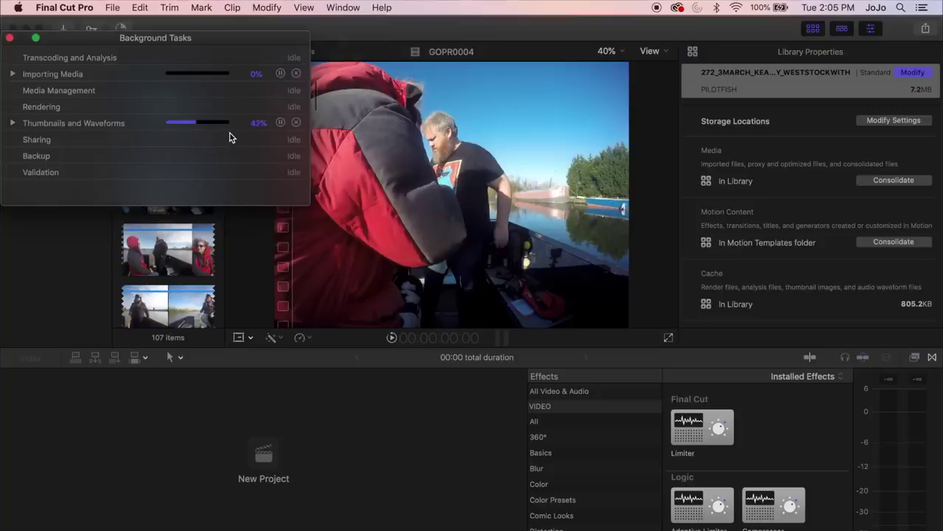
key("super+9")
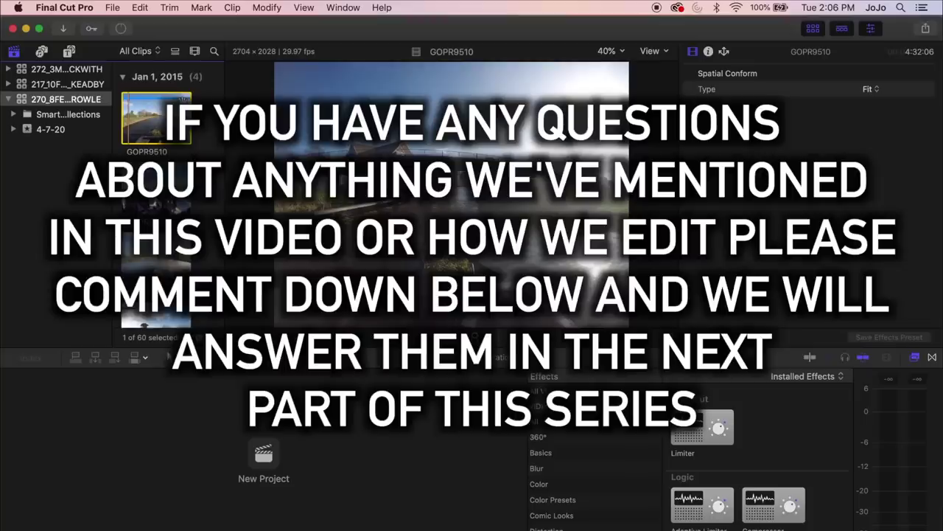